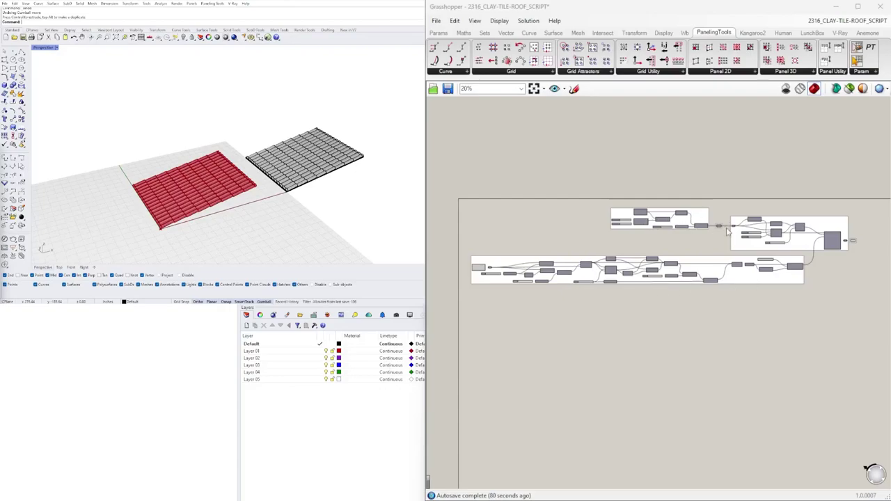
Step: Examine the BASE SURFACE - PARAMETRIC group, its number sliders and the Surface parameter it feeds
scroll(718, 213, up, 8)
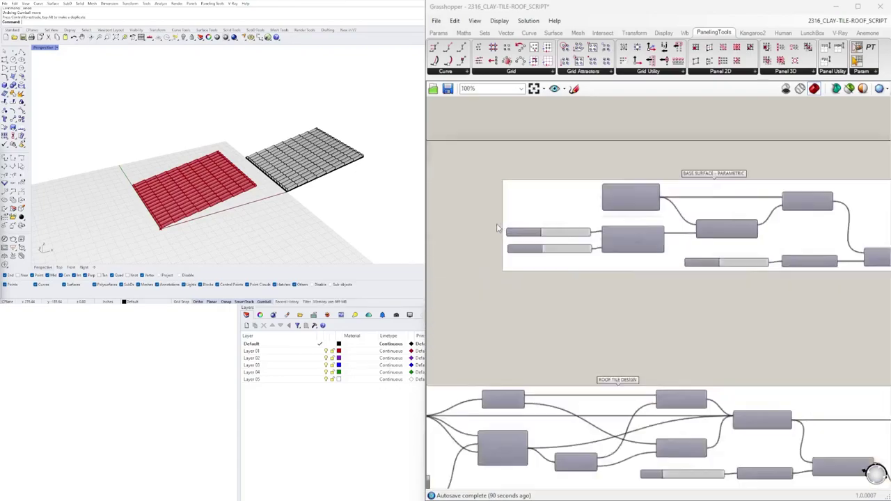
right_drag(740, 184, 562, 174)
scroll(797, 248, up, 1)
click(769, 236)
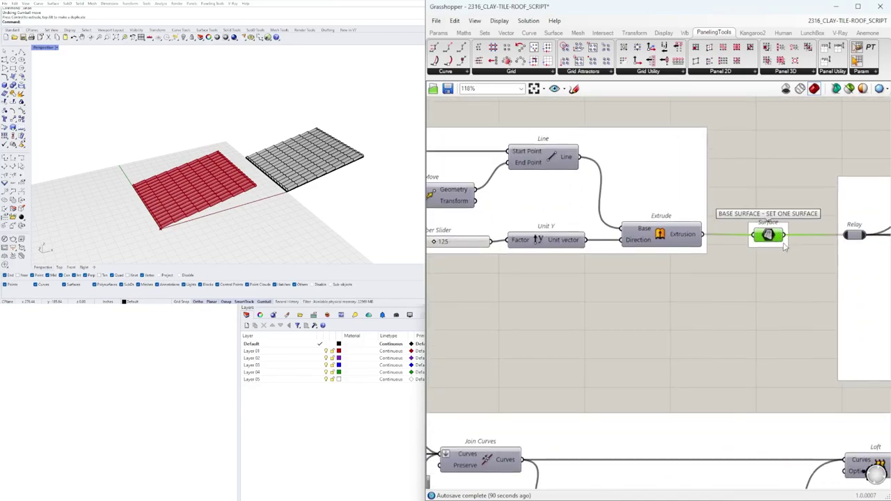
right_click(768, 235)
click(754, 251)
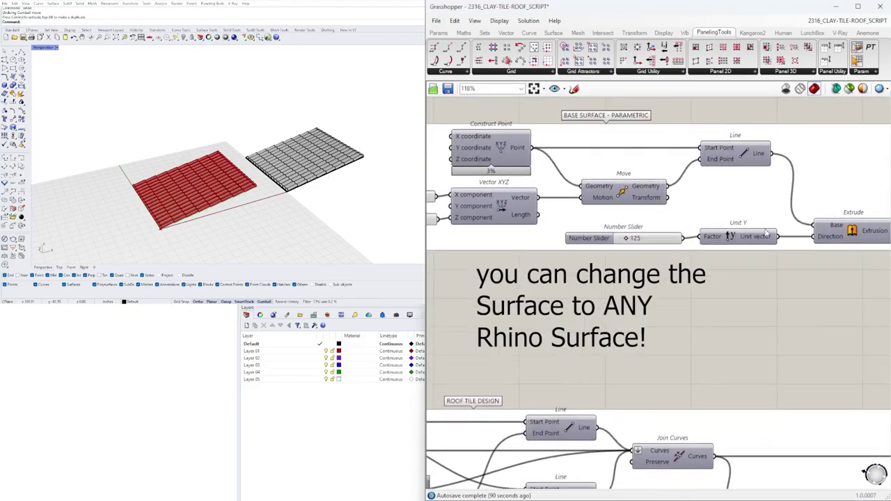
scroll(725, 224, down, 5)
right_drag(595, 213, 600, 213)
scroll(664, 202, up, 4)
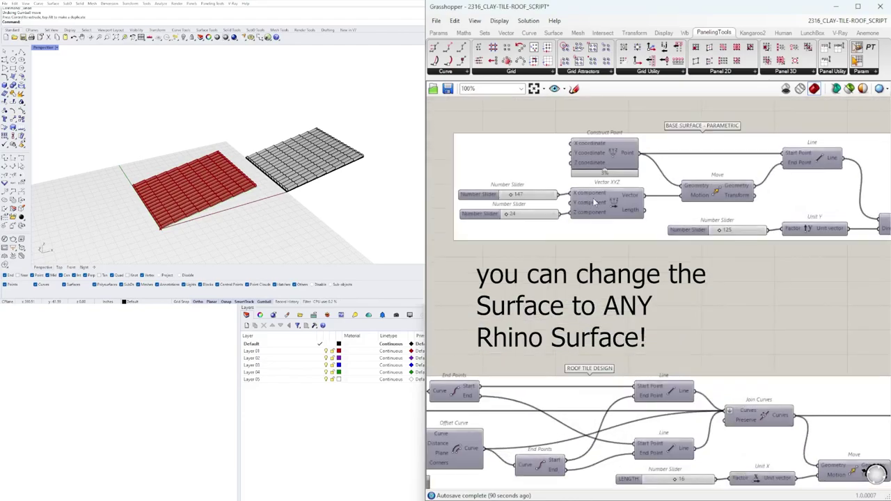
right_drag(753, 244, 702, 239)
right_drag(647, 204, 558, 212)
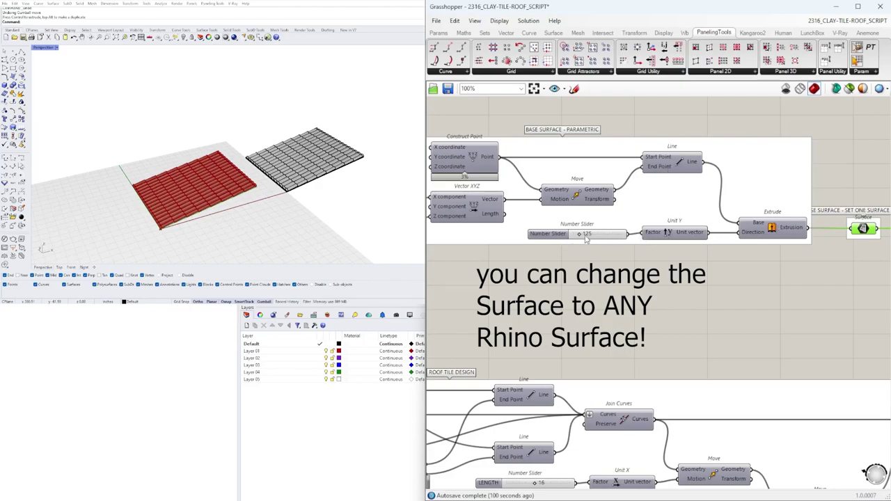
Step: Examine the PANELING TOOLS group, including its surface grid, Offset Grid and Morph 3D components
scroll(700, 235, down, 3)
right_drag(762, 245, 585, 241)
scroll(623, 227, up, 3)
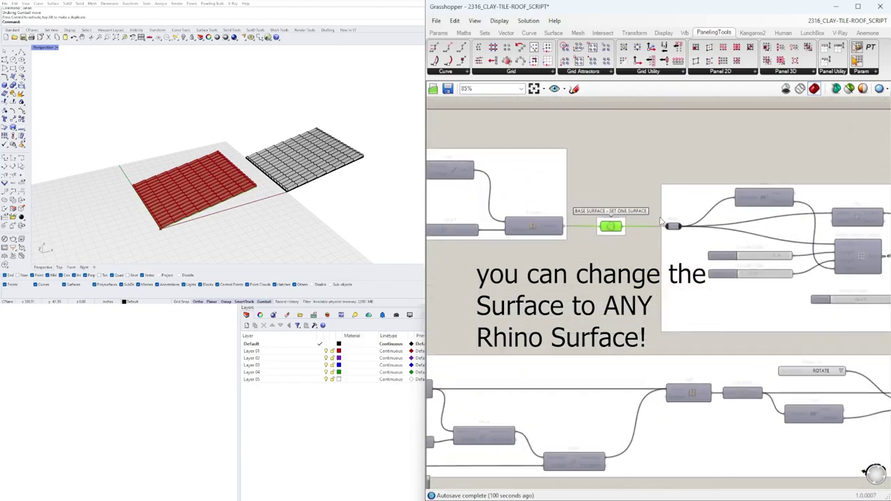
scroll(614, 230, down, 3)
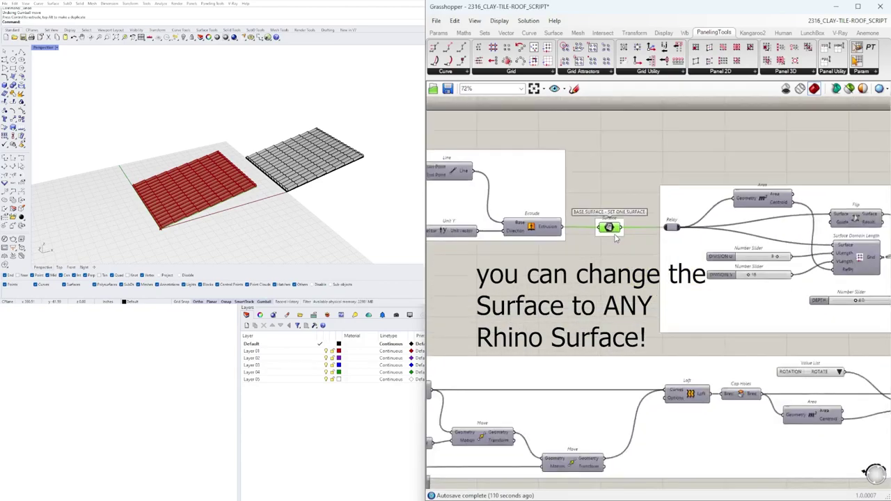
right_drag(694, 240, 575, 227)
scroll(576, 226, up, 3)
scroll(614, 193, down, 3)
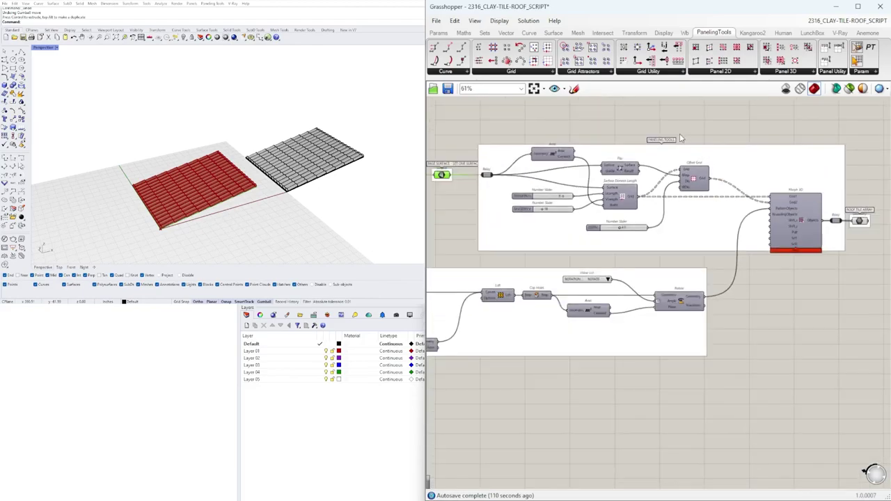
scroll(663, 151, up, 4)
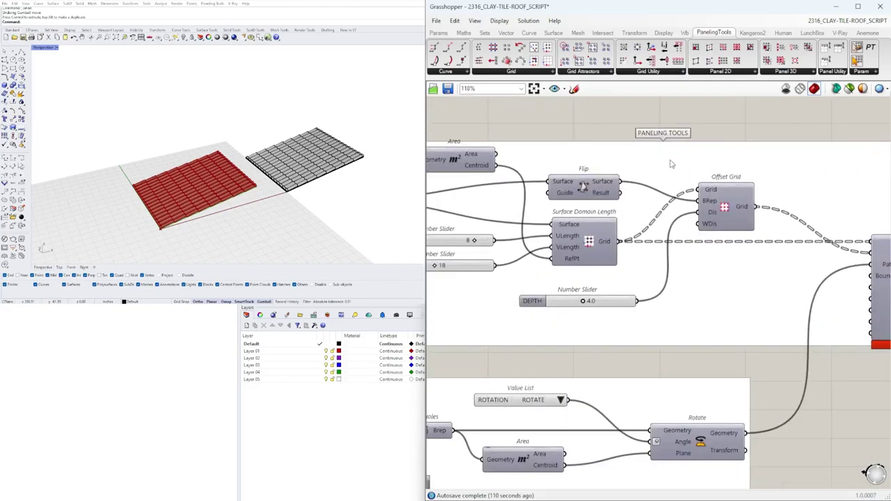
scroll(669, 164, down, 3)
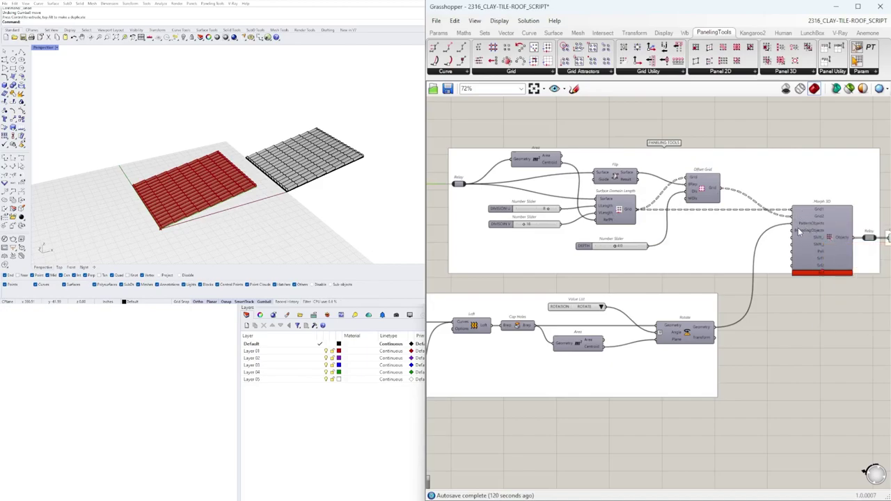
Step: Turn off the preview of the ROOF TILE ARRAY geometry component after Morph 3D
scroll(821, 222, down, 3)
right_drag(821, 222, 755, 223)
drag(833, 255, 794, 199)
middle_click(795, 198)
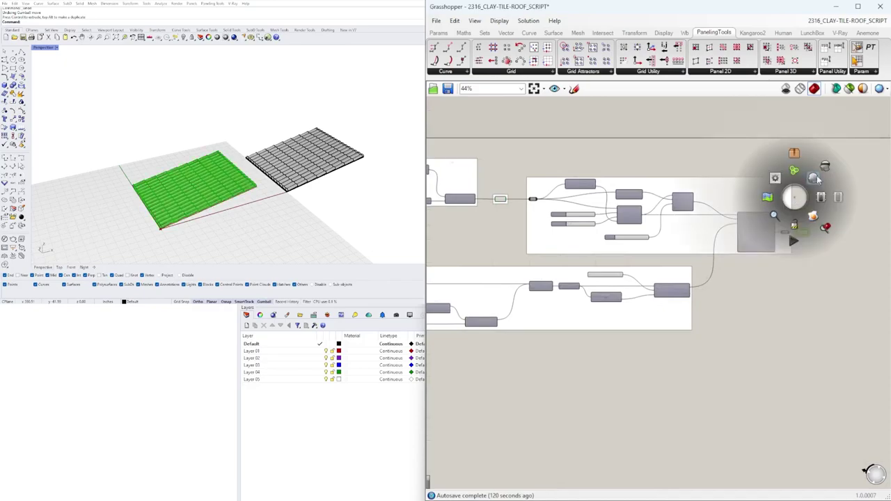
click(815, 179)
Step: Turn off the preview of the base Surface parameter that feeds the paneling group
right_drag(509, 143, 673, 144)
drag(674, 144, 654, 215)
middle_click(655, 224)
click(677, 201)
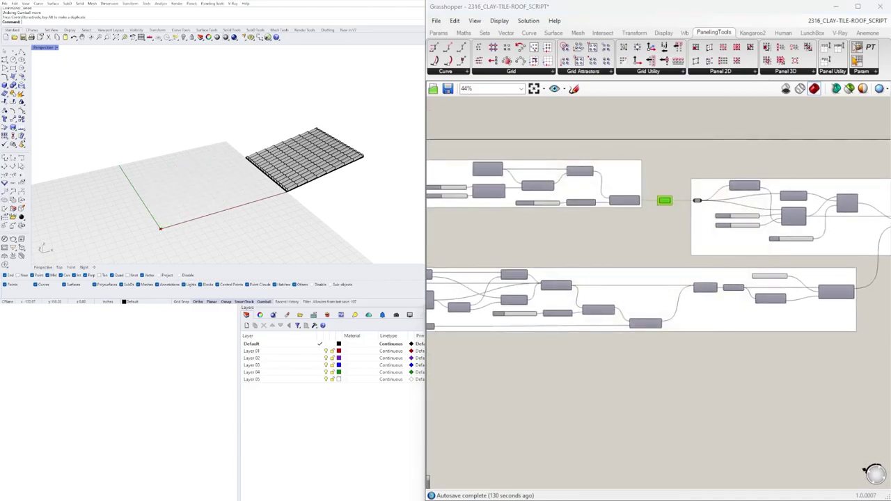
Step: Review the ROOF TILE DESIGN group from its Construct Point and size sliders through to the Rotate component
right_drag(573, 351, 700, 352)
scroll(472, 308, up, 4)
right_drag(472, 308, 751, 293)
scroll(603, 300, down, 3)
scroll(521, 298, up, 1)
right_drag(521, 298, 679, 305)
scroll(594, 316, up, 3)
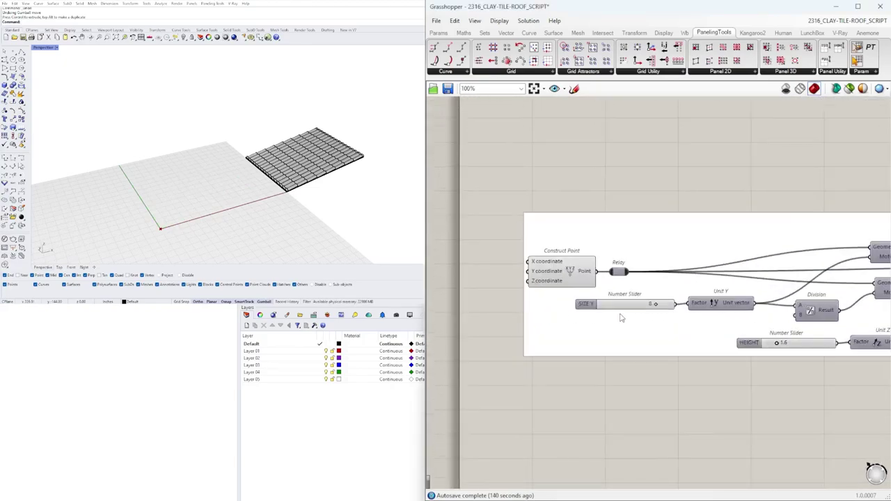
scroll(515, 277, down, 6)
right_drag(756, 304, 465, 288)
scroll(816, 269, up, 5)
right_drag(816, 269, 663, 275)
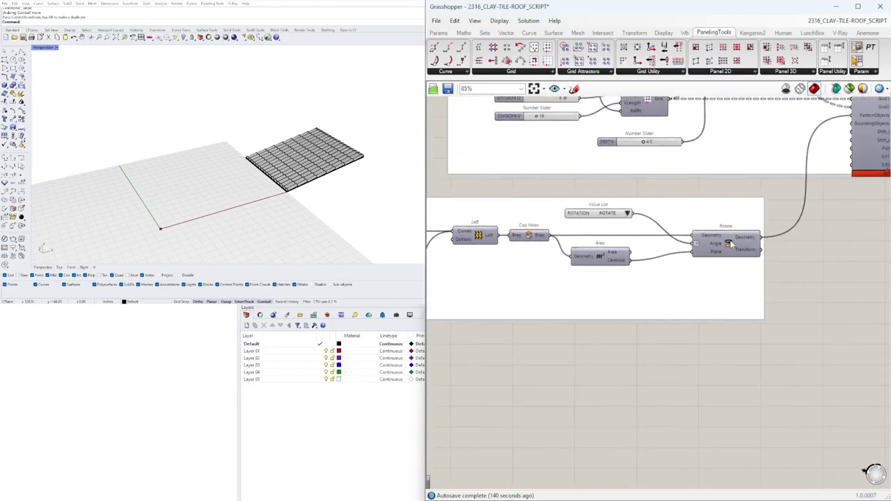
Step: Turn on the preview of the tile's Rotate component and set the ROTATION value list to NO ROTATE
click(731, 241)
middle_click(730, 241)
click(752, 223)
scroll(610, 322, down, 5)
right_drag(631, 338, 799, 311)
scroll(809, 245, up, 6)
click(785, 244)
click(785, 245)
click(801, 261)
Step: Examine the single roof tile up close and follow its definition from Construct Point to the Arc 3Pt component
scroll(709, 284, down, 5)
right_drag(517, 367, 695, 360)
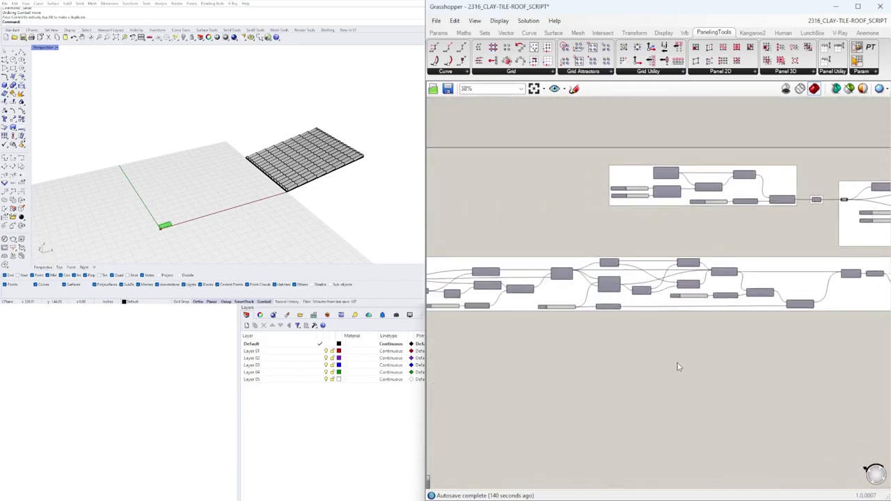
click(695, 361)
right_drag(497, 304, 637, 311)
scroll(493, 306, up, 7)
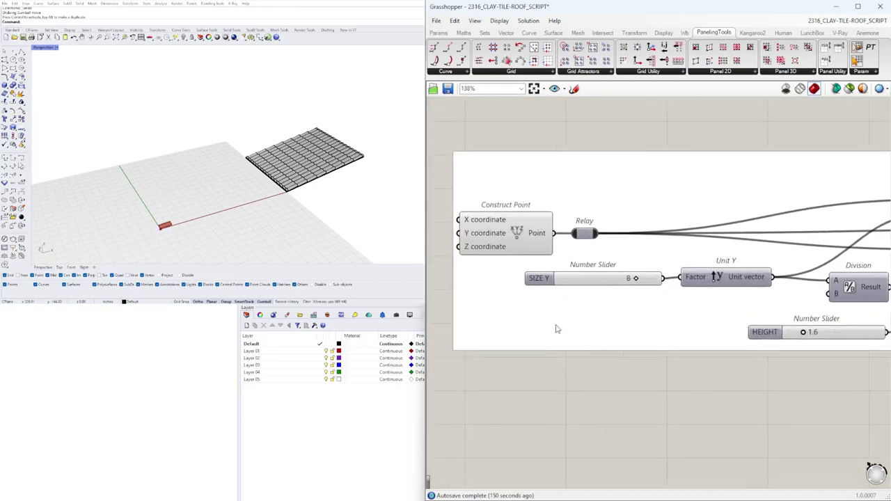
scroll(164, 238, up, 10)
right_drag(644, 323, 587, 277)
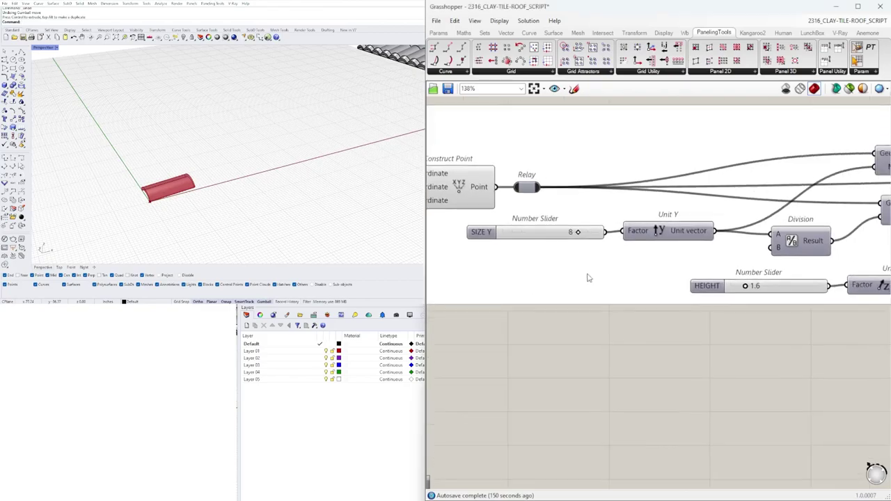
scroll(716, 232, down, 1)
right_drag(716, 233, 502, 243)
right_drag(667, 255, 557, 264)
right_drag(741, 206, 684, 212)
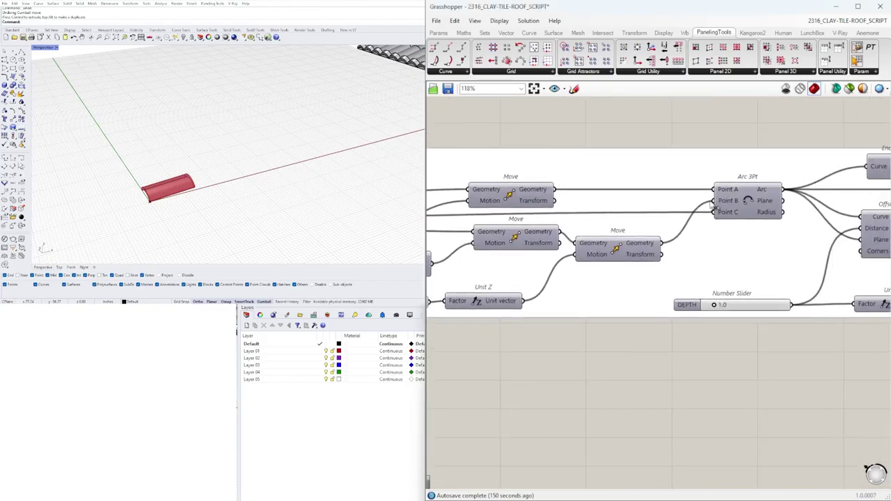
Step: Toggle the preview of the Arc 3Pt component and view the tile's arched end up close
click(753, 200)
right_click(749, 198)
click(765, 216)
right_drag(244, 198, 284, 179)
scroll(254, 165, up, 5)
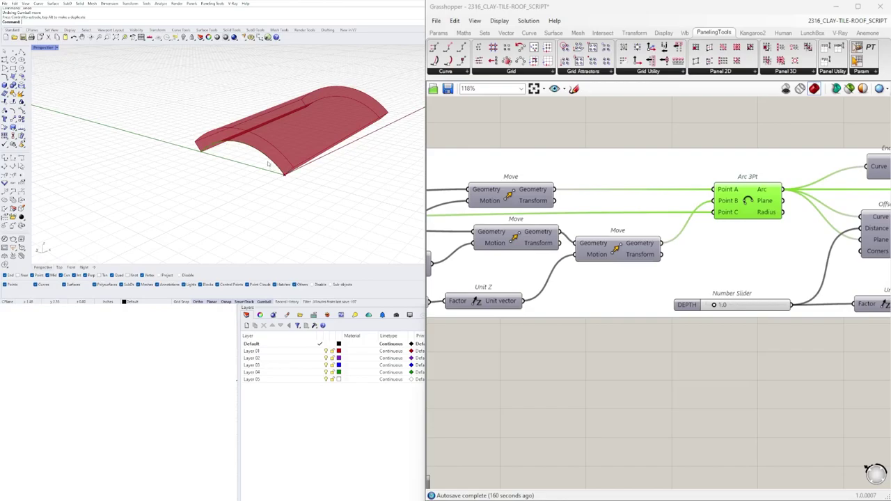
Step: Preview the Join Curves output to inspect the tile's end profile, and hide it again
right_drag(702, 254, 525, 250)
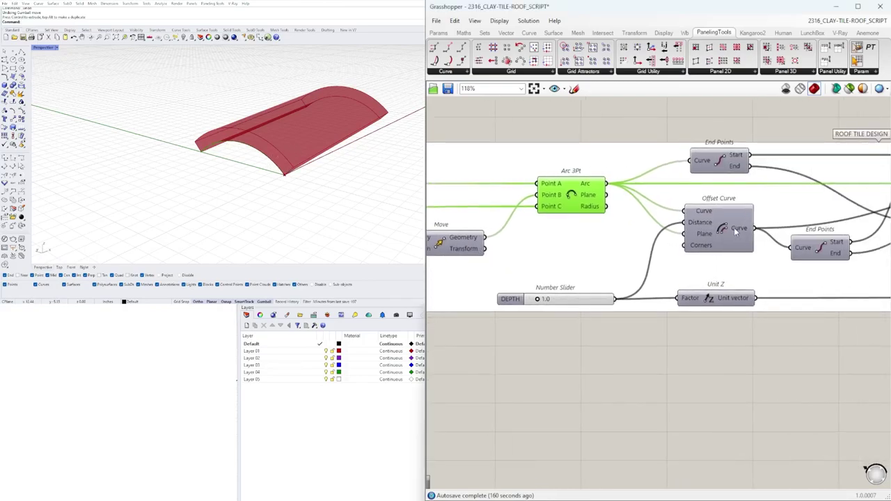
shift+scroll(730, 222, right, 6)
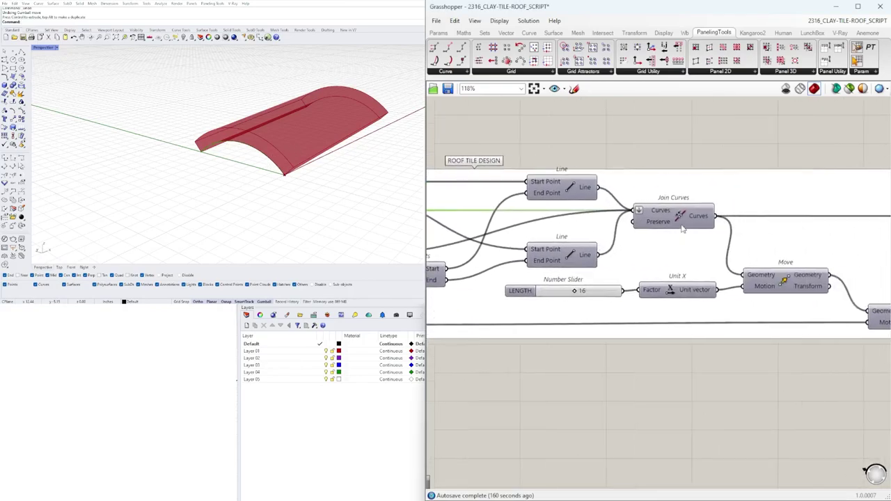
right_click(679, 216)
click(697, 233)
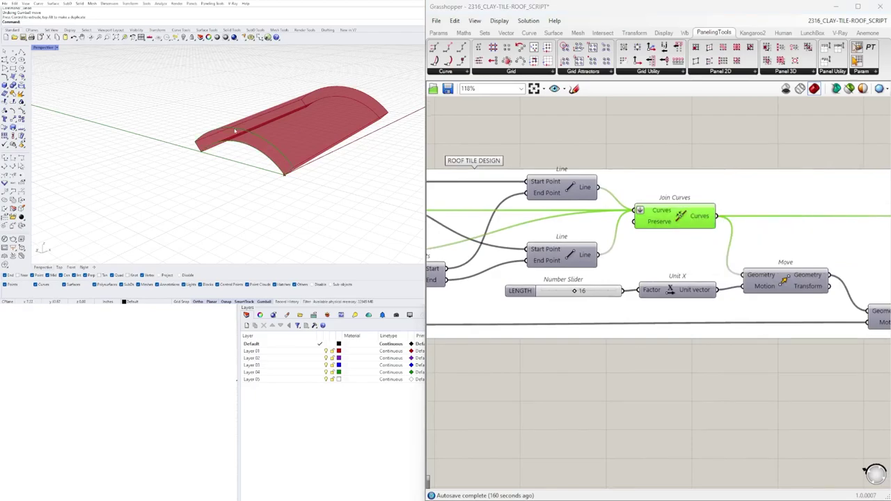
right_click(678, 216)
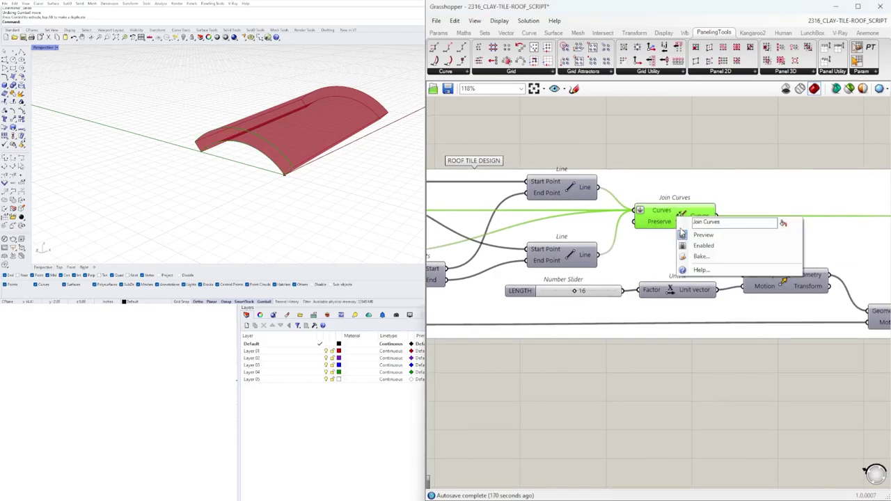
click(696, 236)
Step: Turn on the previews of the second Move component and Join Curves to display both end profiles of the tile
scroll(234, 146, down, 8)
right_drag(252, 152, 193, 168)
right_drag(799, 291, 705, 252)
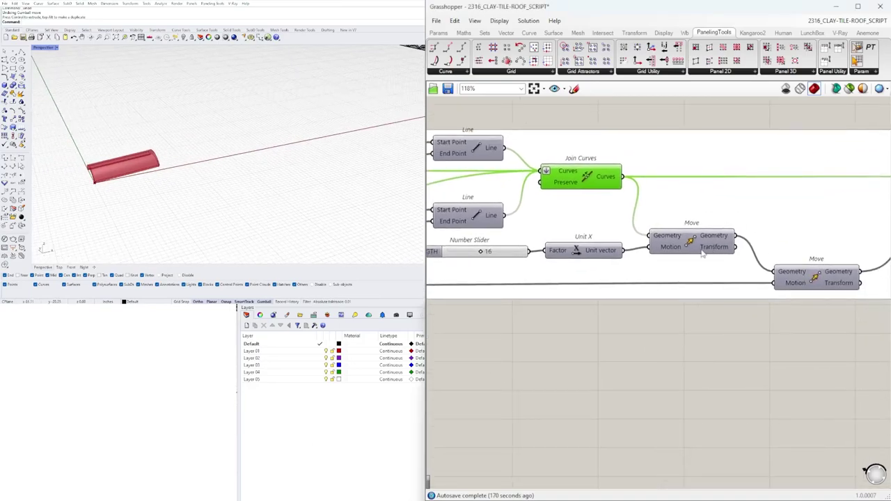
click(688, 241)
right_drag(769, 254, 647, 259)
click(622, 272)
right_click(622, 271)
click(634, 291)
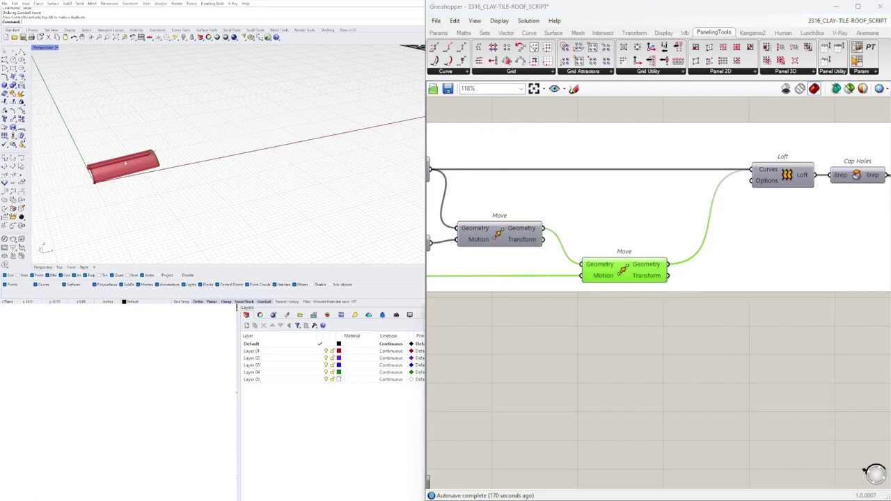
right_drag(529, 230, 617, 239)
click(477, 178)
right_click(478, 173)
click(501, 194)
Step: Turn on the preview of the Loft component between the two tile profiles
right_drag(748, 229, 530, 226)
click(658, 179)
right_click(657, 176)
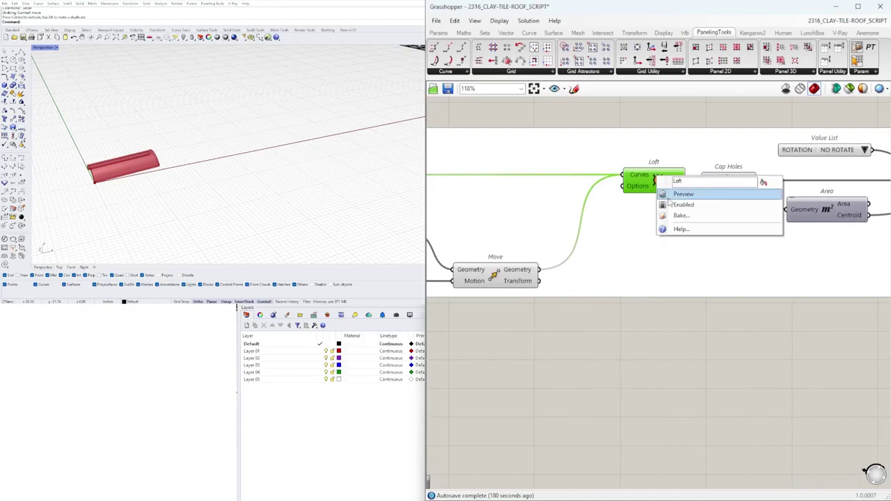
click(670, 196)
scroll(125, 158, up, 2)
scroll(696, 202, down, 2)
Step: Turn off the previews of the second Move component and Join Curves
right_drag(602, 261, 652, 268)
click(595, 271)
right_drag(464, 243, 571, 248)
shift+click(517, 205)
right_click(532, 197)
click(551, 214)
middle_click(707, 272)
click(736, 244)
click(770, 331)
Step: Turn off the preview of the Loft component in the ROOF TILE DESIGN group
scroll(771, 331, down, 4)
right_drag(797, 273, 664, 285)
scroll(664, 285, up, 1)
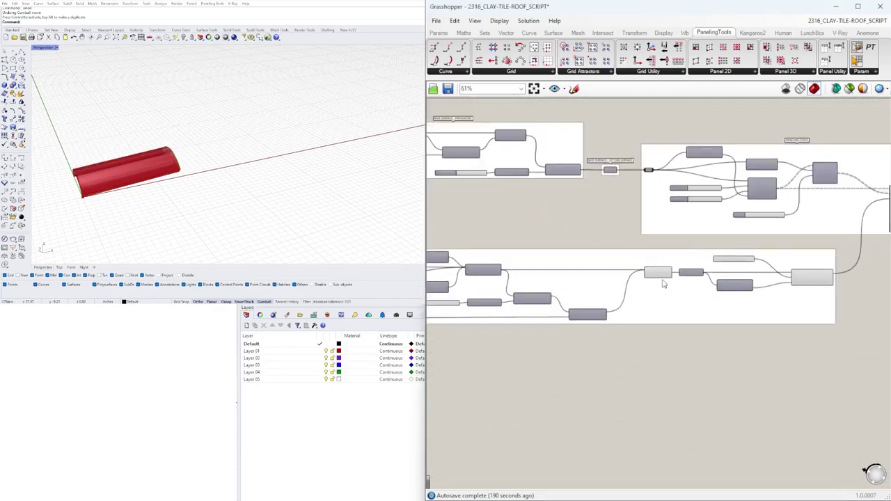
scroll(664, 285, up, 1)
click(666, 272)
middle_click(666, 271)
click(697, 239)
Step: Turn the ROOF TILE ARRAY geometry preview back on and view its corner beside the single tile
right_drag(880, 205, 663, 204)
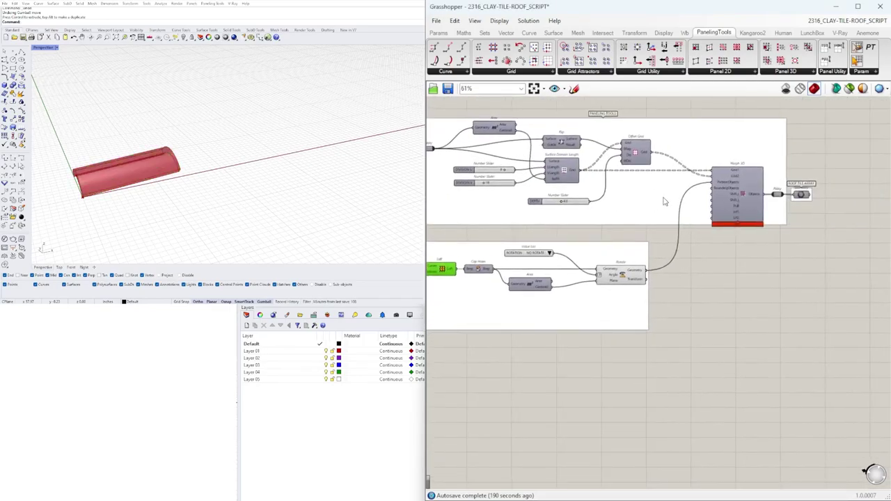
click(802, 195)
middle_click(803, 195)
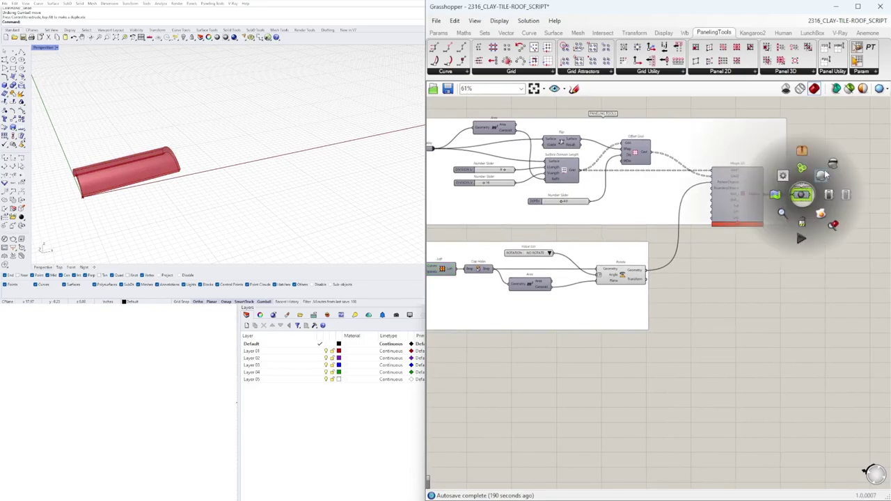
click(825, 177)
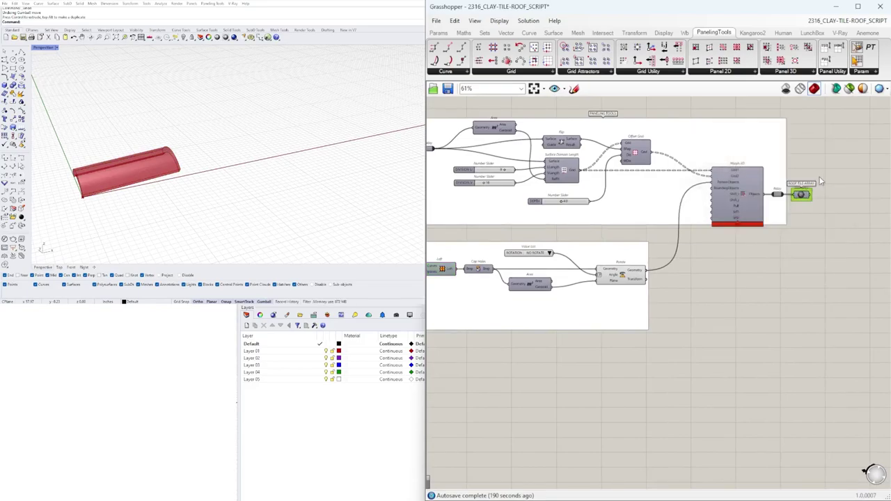
middle_click(806, 197)
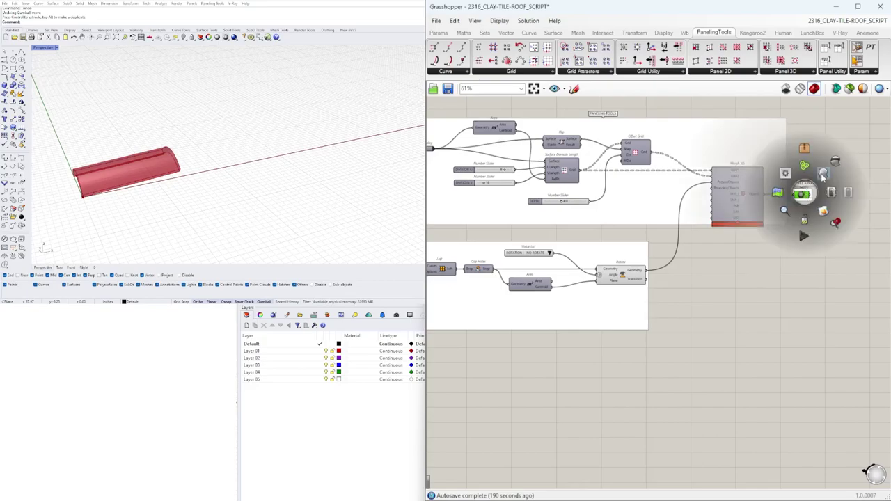
scroll(273, 111, down, 4)
mouse_move(273, 110)
right_down()
mouse_move(213, 146)
mouse_move(282, 122)
right_up()
scroll(272, 131, up, 5)
Step: Set the ROTATION value list of the tile design to ROTATE
right_drag(573, 269, 674, 261)
scroll(674, 260, up, 4)
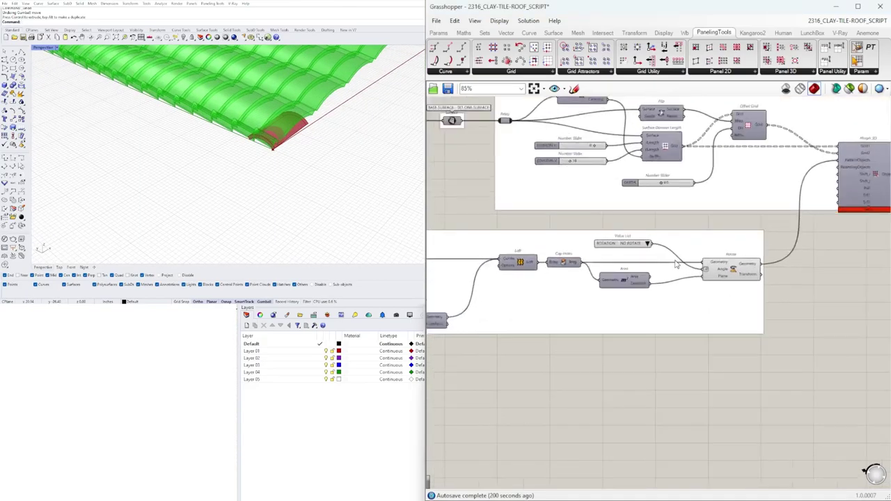
click(630, 233)
click(651, 250)
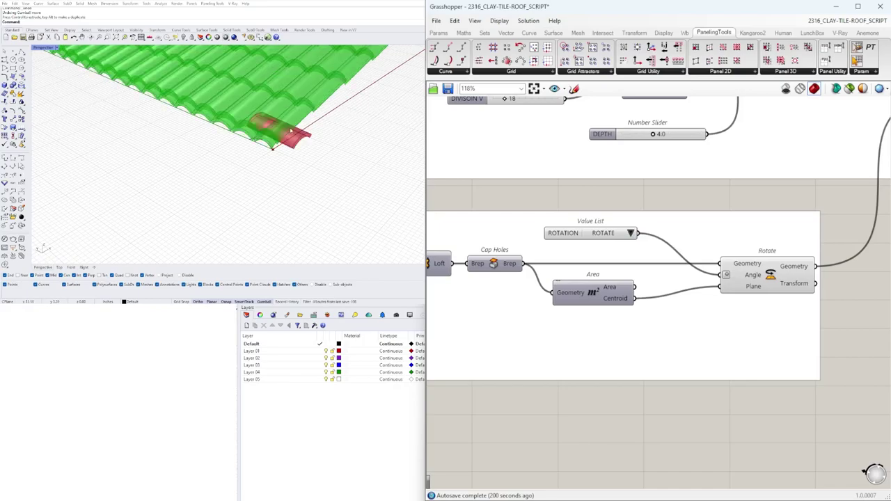
Step: Inspect the tile array and the rotated single tile from several angles in the perspective view
scroll(312, 142, down, 6)
right_drag(280, 150, 323, 112)
scroll(256, 151, up, 6)
right_drag(258, 149, 229, 150)
scroll(152, 183, down, 5)
right_drag(150, 167, 220, 149)
scroll(165, 195, down, 5)
scroll(235, 157, up, 2)
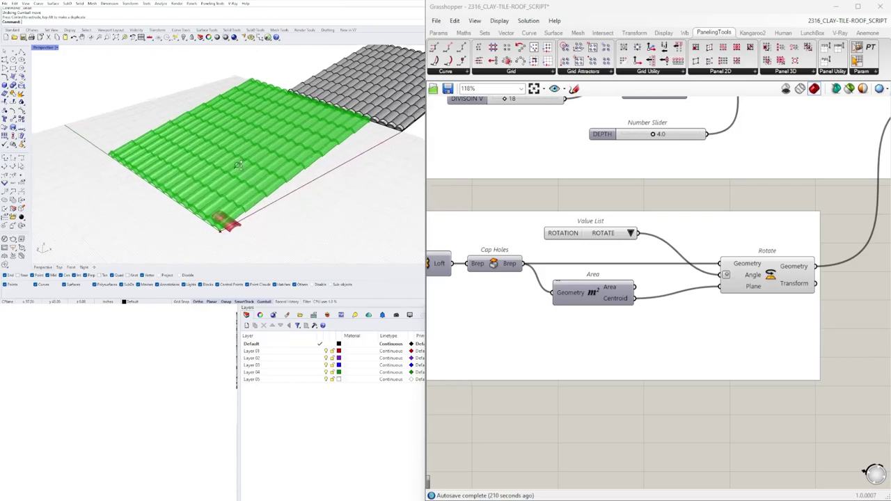
scroll(679, 266, down, 5)
right_drag(722, 289, 753, 285)
ctrl+right_drag(734, 285, 770, 251)
mouse_move(770, 251)
ctrl+right_down()
mouse_move(760, 261)
mouse_move(766, 266)
mouse_move(762, 252)
ctrl+right_up()
right_drag(627, 270, 660, 261)
scroll(657, 267, down, 1)
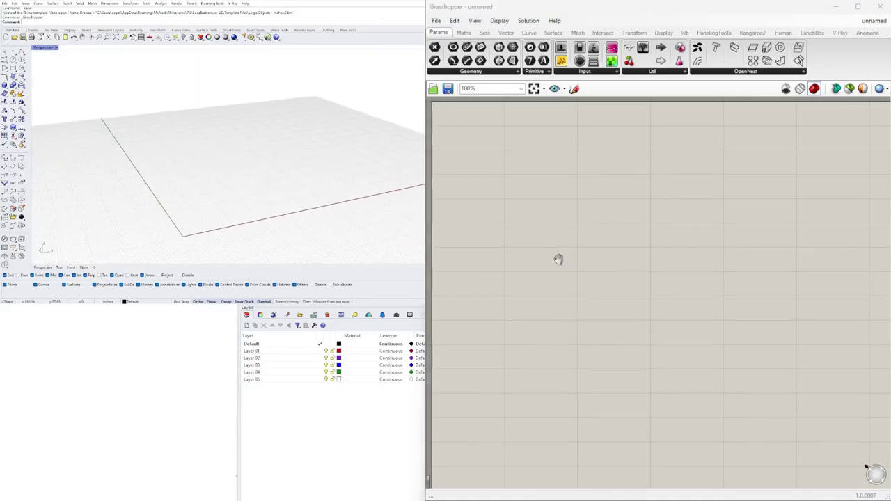
Step: Add a Construct Point component and a Move component side by side on the empty canvas
double_click(608, 276)
text(constr)
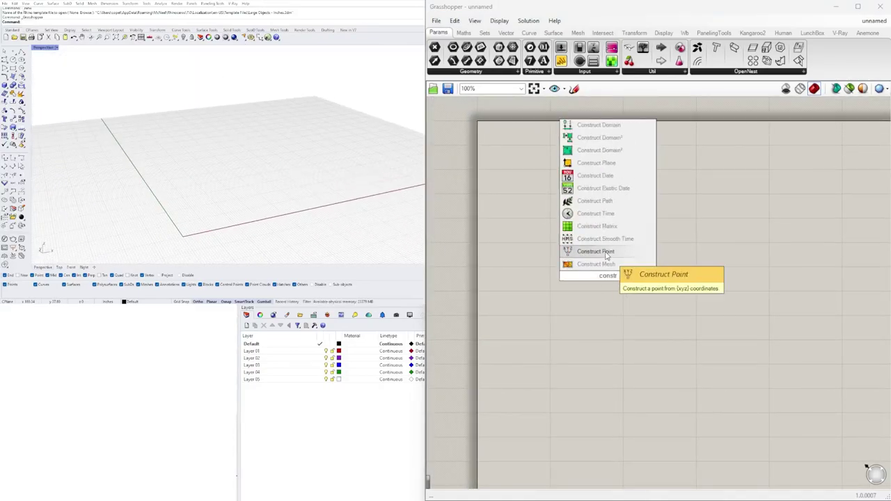
click(607, 254)
drag(608, 284, 693, 244)
right_drag(770, 299, 694, 270)
double_click(694, 271)
text(move)
click(704, 261)
drag(701, 270, 758, 218)
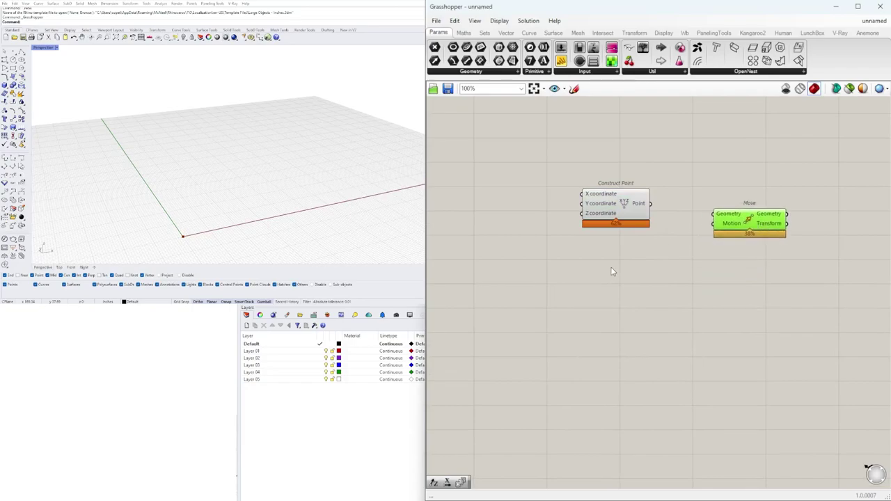
Step: Add a Vector XYZ component, connecting the point to Move's Geometry input and the vector to its Motion input
double_click(612, 266)
text(vec)
click(582, 247)
drag(651, 206, 713, 213)
drag(749, 219, 741, 246)
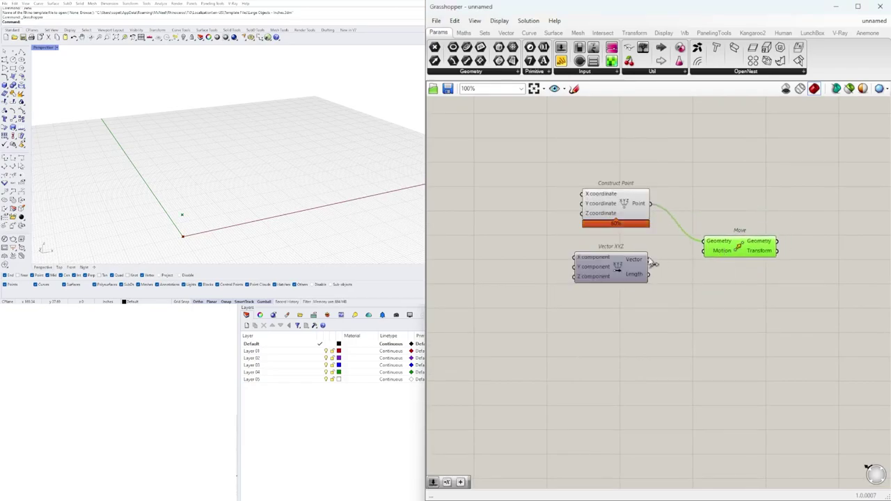
drag(649, 260, 706, 251)
drag(610, 268, 637, 268)
drag(740, 245, 753, 236)
Step: Add number sliders of 120 and 24 and connect them to the X and Z components of Vector XYZ
right_drag(484, 287, 551, 281)
double_click(550, 277)
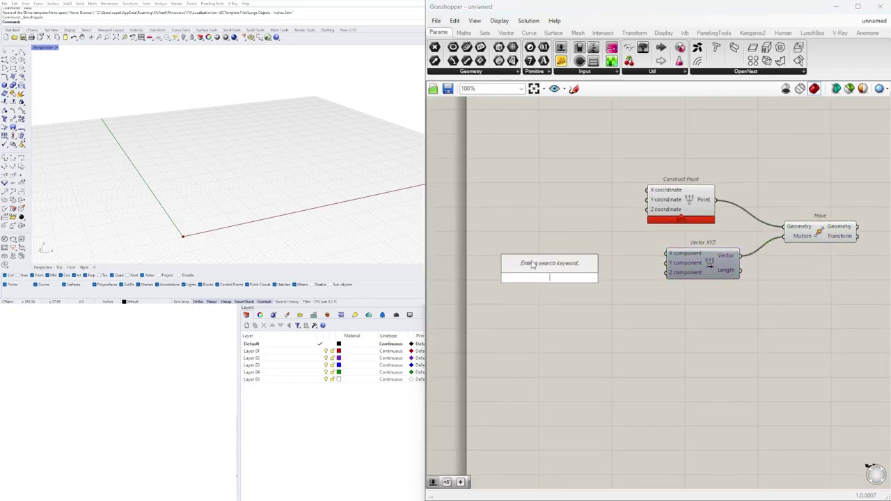
text(120)
key(Return)
scroll(566, 276, up, 1)
drag(580, 278, 682, 271)
double_click(565, 270)
text(24)
key(Return)
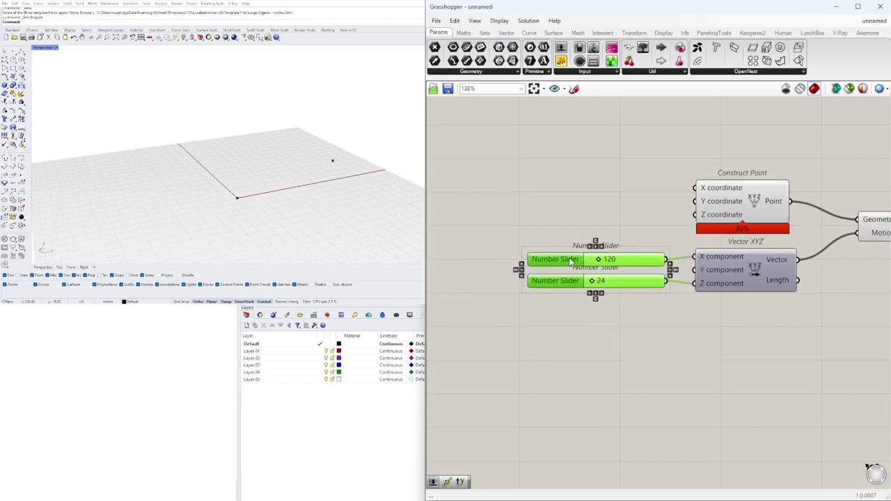
click(579, 323)
drag(559, 259, 568, 284)
Step: Add a Line component running from the constructed point to the moved point
scroll(627, 306, down, 4)
right_drag(829, 323, 691, 310)
drag(624, 250, 620, 264)
double_click(697, 238)
text(line)
click(678, 143)
scroll(561, 236, up, 3)
drag(565, 237, 749, 238)
drag(702, 274, 776, 240)
right_drag(807, 270, 654, 270)
Step: Add an Extrude component and connect the line to its Base input
double_click(773, 272)
text(extr)
click(774, 259)
drag(653, 242, 731, 265)
drag(778, 275, 740, 271)
Step: Add a Unit Y vector and connect it to the Direction input of Extrude
double_click(640, 289)
text(y)
click(637, 279)
drag(636, 286, 694, 273)
drag(731, 267, 730, 294)
Step: Duplicate a number slider and connect the copy to the Factor input of Unit Y
scroll(480, 308, down, 1)
right_drag(473, 309, 694, 300)
alt+drag(515, 280, 717, 322)
scroll(800, 325, up, 1)
drag(781, 318, 813, 281)
drag(836, 287, 807, 305)
scroll(828, 320, down, 2)
click(806, 323)
scroll(807, 306, down, 3)
Step: Add a Surface parameter after Extrude and feed the extrusion into it
right_drag(807, 306, 630, 300)
double_click(743, 287)
text(surface)
click(737, 265)
drag(659, 291, 735, 289)
drag(739, 288, 697, 291)
scroll(698, 290, up, 3)
Step: Group the Surface parameter and name the group BASE SURFACE
key(ctrl+g)
right_click(699, 286)
click(720, 290)
text(base)
key(BackSpace)
key(BackSpace)
key(BackSpace)
key(BackSpace)
text(FACE)
key(Return)
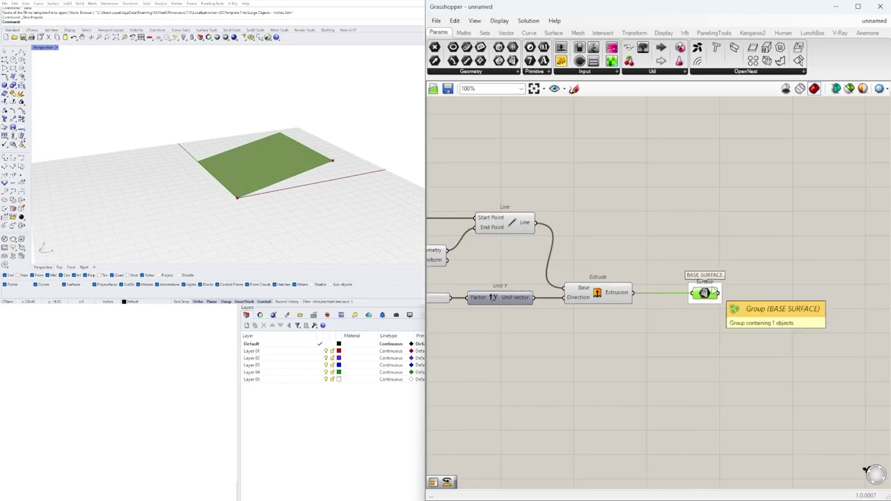
Step: Hide the preview of all components upstream of the BASE SURFACE parameter
click(824, 259)
scroll(824, 258, down, 5)
scroll(759, 275, up, 4)
drag(805, 263, 768, 262)
scroll(536, 270, up, 2)
drag(839, 318, 541, 265)
click(551, 294)
scroll(552, 293, down, 3)
scroll(616, 315, up, 3)
scroll(732, 204, down, 4)
right_drag(731, 204, 690, 212)
key(ctrl+a)
right_drag(547, 200, 614, 253)
drag(614, 253, 591, 225)
drag(748, 297, 593, 216)
key(ctrl+q)
click(617, 174)
Step: Add a PanelingTools Surface Domain Length grid component and connect the base surface to its Surface input
scroll(794, 256, up, 4)
right_drag(794, 256, 649, 274)
drag(605, 281, 646, 279)
click(689, 237)
scroll(730, 169, down, 2)
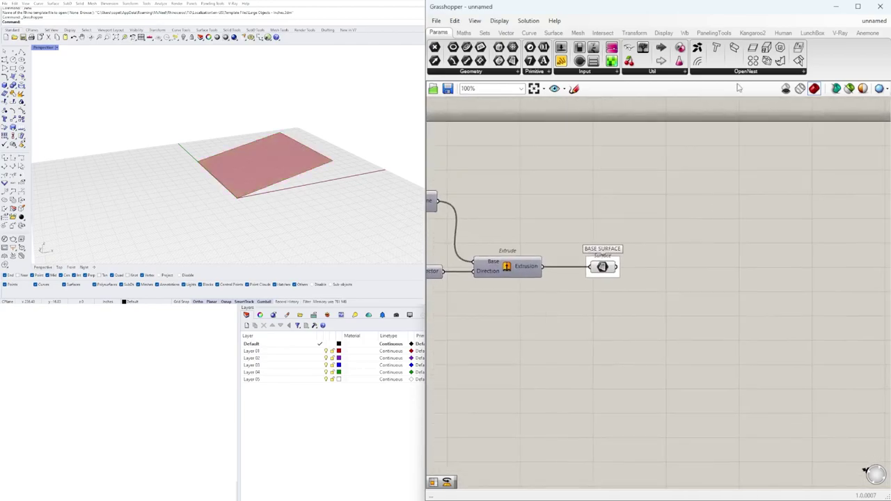
click(721, 33)
click(717, 72)
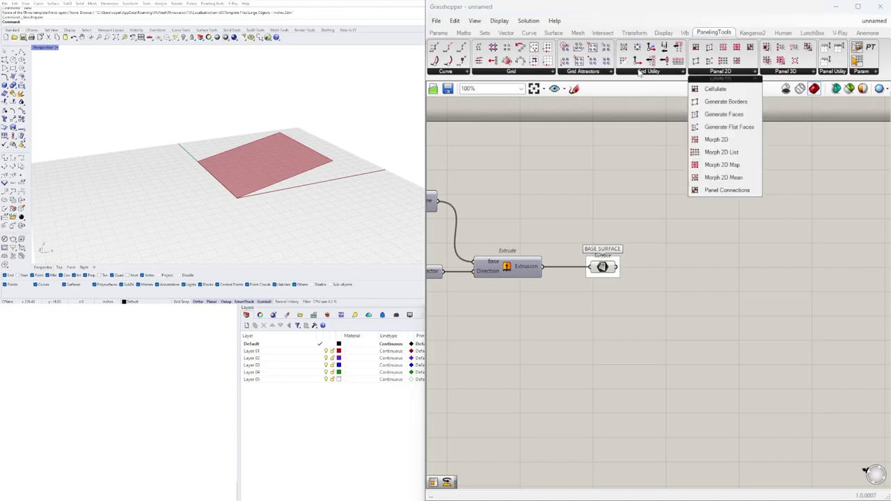
click(536, 72)
click(538, 217)
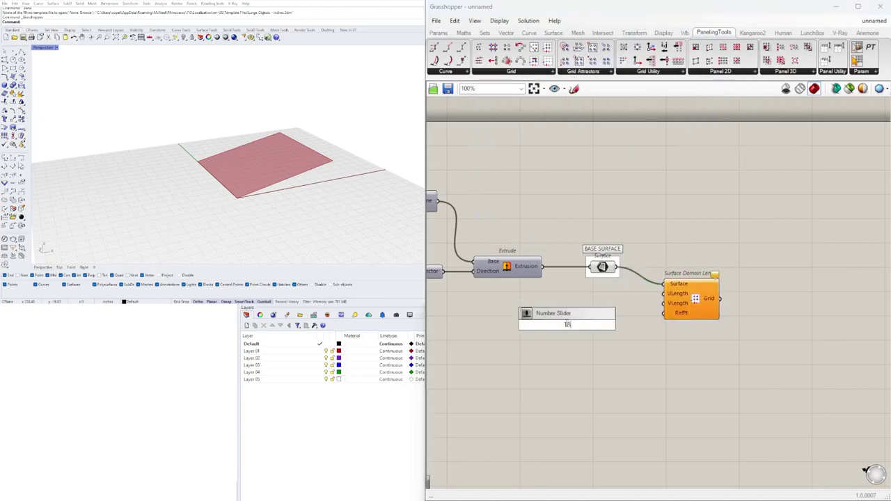
Step: Add a number slider of 18 and connect it to the VLength input of Surface Domain Length
key(Return)
scroll(567, 324, up, 2)
drag(637, 326, 661, 323)
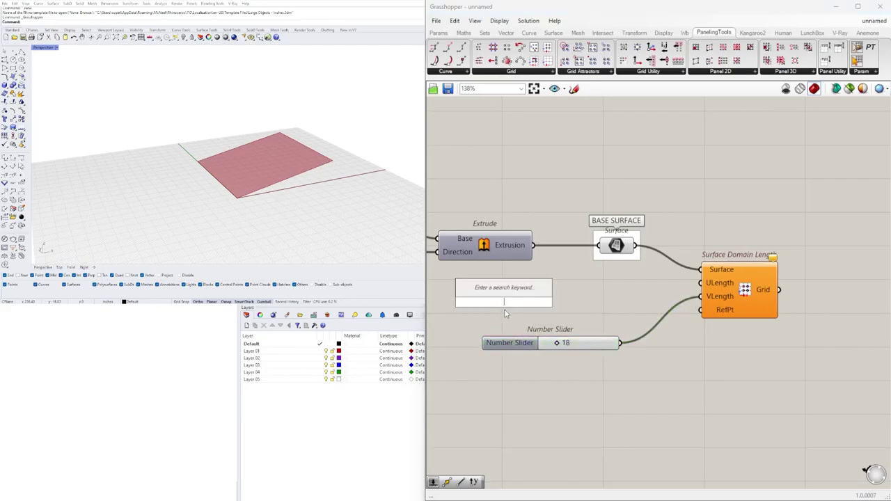
Step: Add a second number slider, connect it to the ULength input of Surface Domain Length, and set it to 8
key(Return)
scroll(587, 306, up, 2)
drag(568, 300, 738, 284)
right_drag(437, 302, 490, 304)
drag(490, 305, 582, 296)
scroll(690, 296, up, 3)
double_click(678, 293)
text(8)
key(Return)
drag(519, 295, 429, 285)
right_drag(436, 321, 622, 318)
drag(613, 397, 551, 344)
Step: Move the Surface Domain Length component and its sliders away from the base surface to make room on the canvas
right_drag(237, 129, 348, 198)
scroll(550, 271, down, 2)
right_drag(829, 286, 522, 292)
click(643, 289)
scroll(643, 288, up, 2)
right_drag(642, 289, 766, 280)
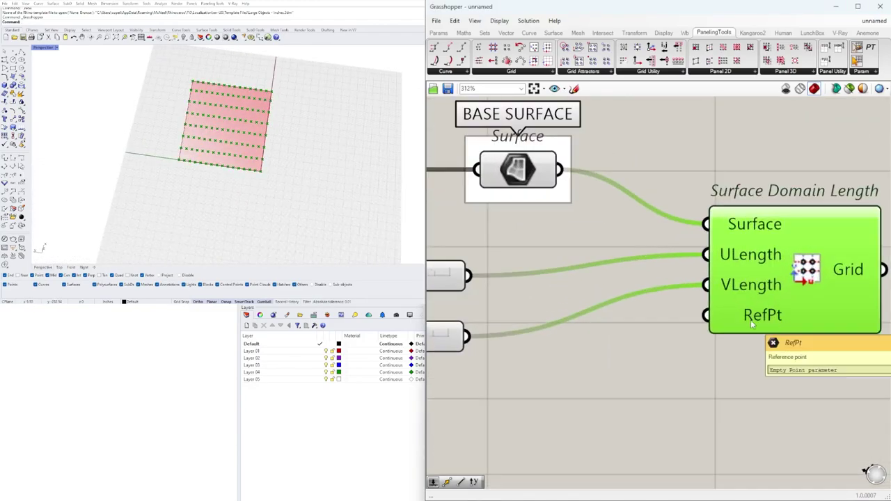
scroll(794, 278, down, 2)
right_drag(813, 300, 696, 261)
drag(760, 397, 453, 282)
drag(678, 279, 800, 340)
Step: Add an Area component for the base surface and connect its Centroid to the RefPt input of Surface Domain Length
double_click(717, 221)
text(AREA)
click(698, 220)
drag(534, 222, 617, 225)
drag(682, 225, 649, 206)
right_drag(720, 228, 610, 219)
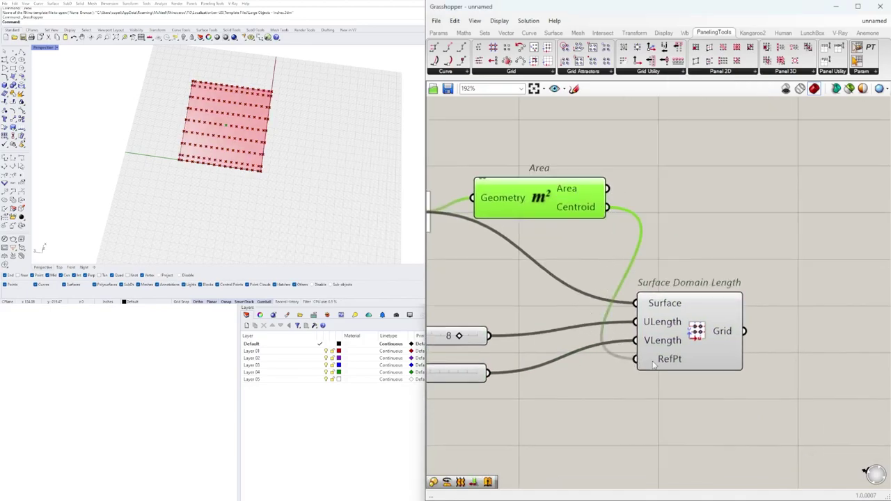
scroll(202, 115, up, 4)
right_drag(157, 133, 98, 108)
scroll(514, 335, down, 1)
scroll(513, 335, down, 2)
Step: Tidy the layout of the Area component, the Surface Domain Length component and its two length sliders
right_drag(519, 327, 666, 306)
mouse_move(683, 212)
mouse_down()
mouse_move(699, 200)
mouse_move(694, 212)
mouse_up()
drag(790, 314, 853, 328)
click(762, 378)
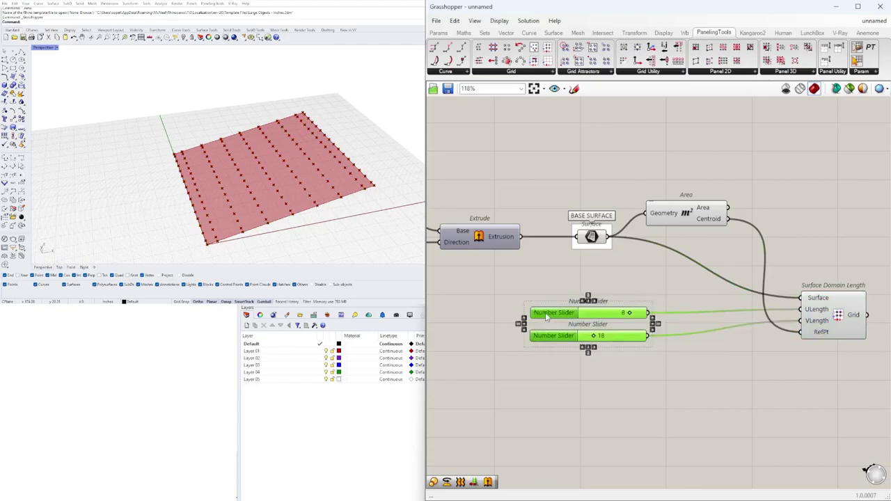
drag(538, 315, 605, 315)
click(812, 346)
Step: Add an Offset Grid component and connect the Surface Domain Length grid to its Grid input
right_drag(303, 153, 319, 138)
scroll(647, 260, down, 3)
right_drag(647, 260, 496, 268)
click(700, 316)
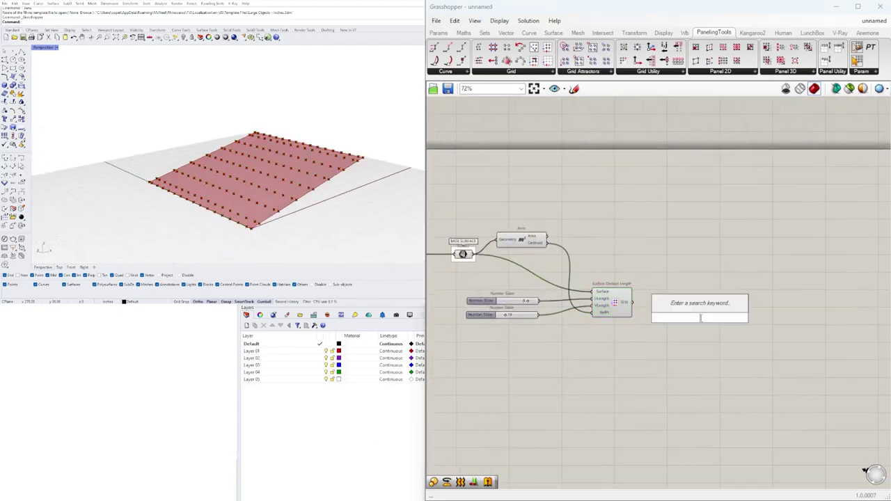
double_click(700, 316)
text(OFF)
click(694, 243)
scroll(700, 313, up, 2)
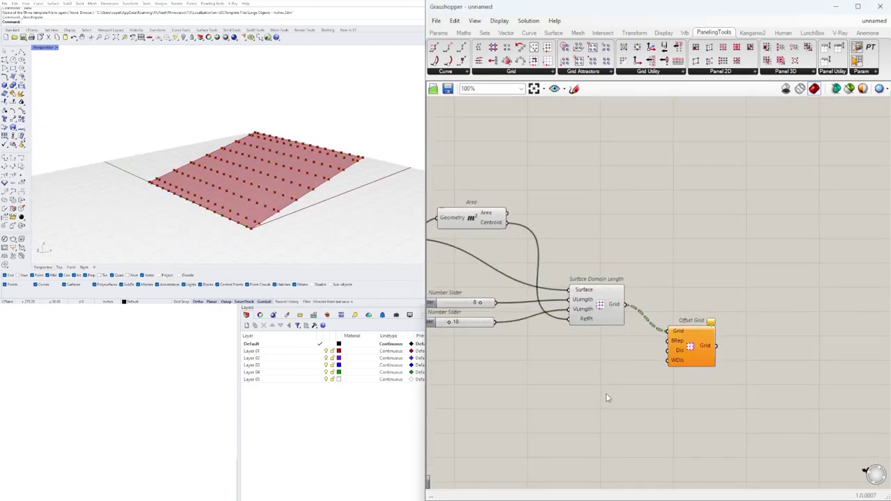
Step: Connect a 6.5 number slider to the Dis input of Offset Grid and the base surface to its BRep input
scroll(637, 374, up, 2)
drag(642, 379, 755, 312)
scroll(726, 295, down, 3)
right_drag(481, 240, 541, 245)
drag(534, 234, 662, 281)
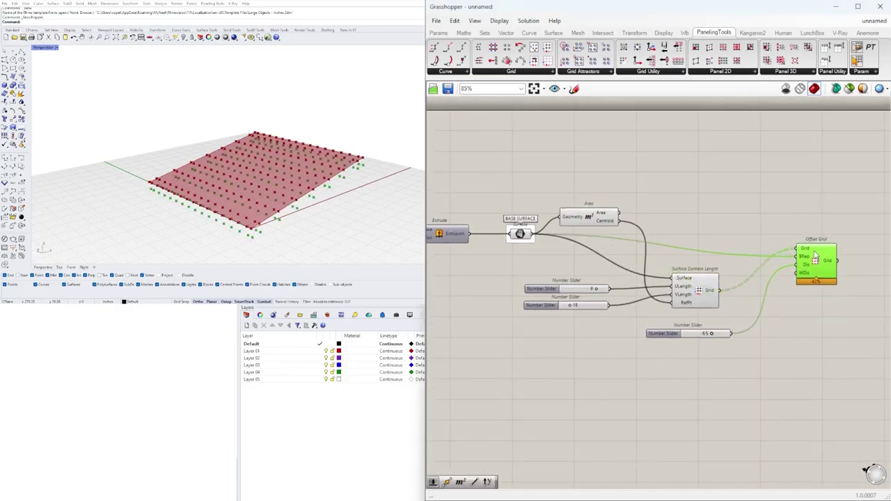
Step: Reposition the 6.5 distance slider and the Surface Domain Length component ahead of the Offset Grid component
click(737, 268)
scroll(692, 296, up, 2)
drag(738, 333, 557, 272)
drag(686, 288, 663, 253)
click(646, 319)
right_drag(637, 341, 599, 346)
drag(616, 354, 599, 317)
right_drag(685, 330, 603, 328)
click(724, 232)
right_drag(658, 306, 720, 331)
scroll(696, 293, down, 1)
click(749, 231)
scroll(696, 278, up, 2)
Step: Add a surface Flip component and connect the base surface to its Surface input
double_click(588, 172)
text(FLIP)
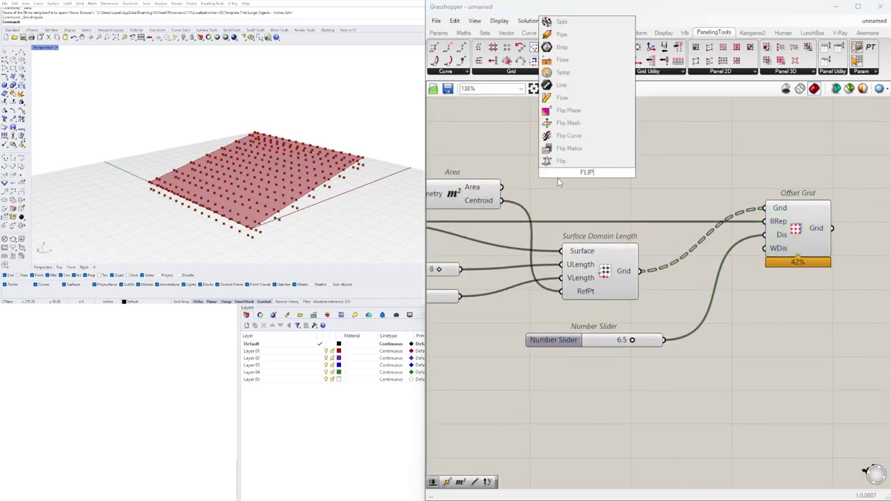
click(582, 162)
drag(587, 174, 637, 181)
right_drag(561, 204, 669, 210)
drag(469, 228, 704, 178)
drag(747, 185, 724, 207)
Step: Connect the flipped surface to the BRep input of Offset Grid and align the Area and Flip components
drag(563, 200, 567, 180)
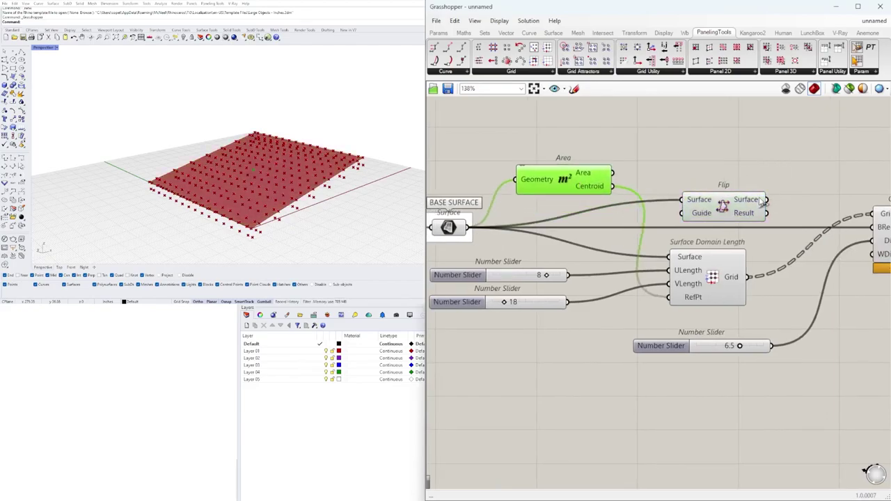
drag(750, 204, 740, 211)
right_drag(739, 233, 713, 248)
drag(686, 228, 686, 218)
right_drag(702, 220, 799, 231)
Step: Hide the viewport preview of the Flip component
click(666, 188)
click(744, 219)
shift+click(481, 243)
key(ctrl+q)
click(480, 265)
click(482, 243)
middle_click(483, 243)
click(509, 217)
click(503, 183)
Step: Set the Offset Grid distance slider to 4.0
right_drag(321, 208, 289, 211)
scroll(778, 371, up, 3)
drag(767, 352, 752, 352)
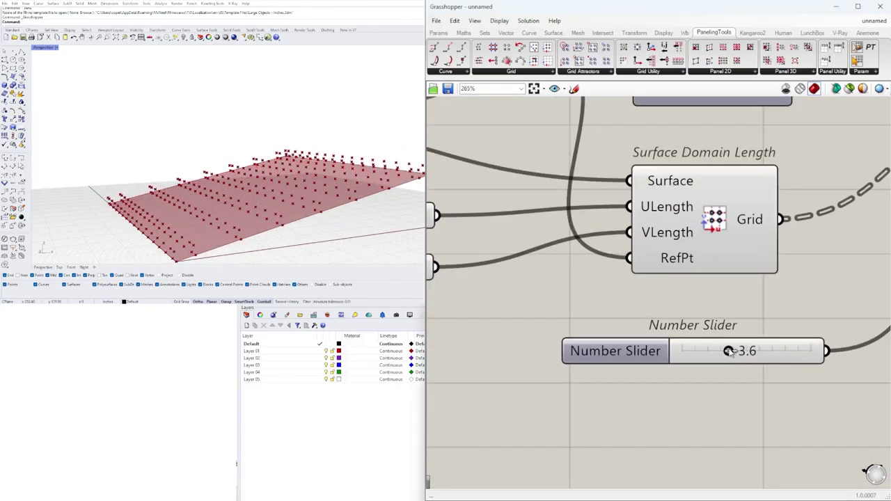
text(4)
key(Return)
scroll(729, 344, down, 6)
right_drag(836, 289, 811, 285)
scroll(656, 308, up, 2)
scroll(787, 244, down, 4)
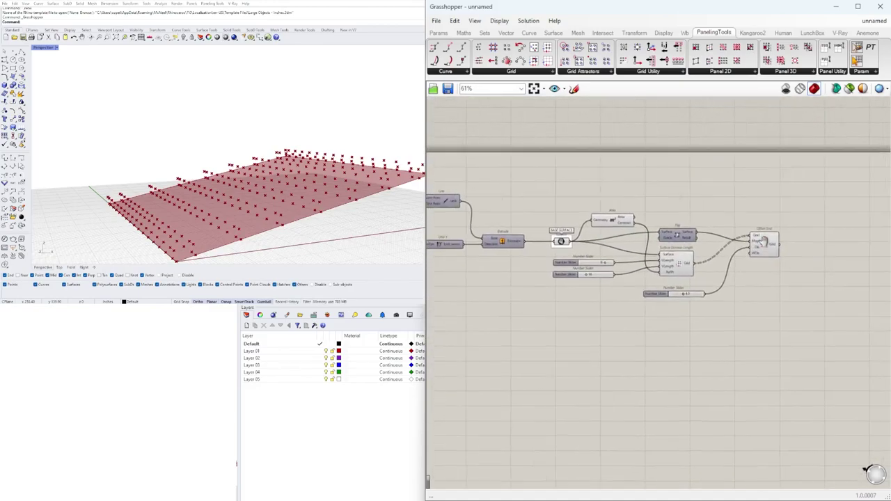
scroll(834, 193, up, 2)
Step: Add a Cellulate 3D Grid component, connecting the Surface Domain Length grid to Grid1 and the Offset Grid output to Grid2
click(778, 72)
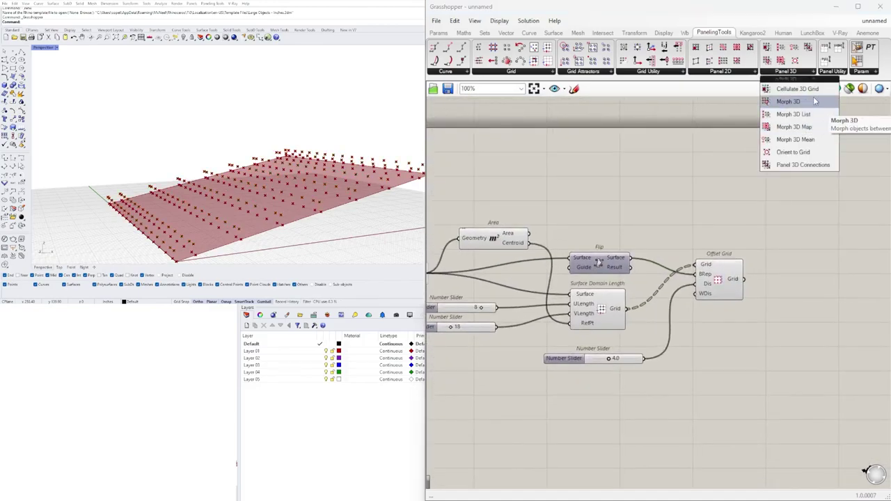
click(818, 92)
click(827, 286)
drag(831, 288, 834, 330)
click(736, 276)
click(617, 309)
drag(627, 309, 803, 319)
drag(838, 326, 843, 316)
drag(787, 321, 808, 324)
Step: Examine the cells of the Cellulate 3D Grid component and the grid points in the viewport
mouse_move(217, 150)
right_down()
mouse_move(215, 169)
mouse_move(242, 181)
mouse_move(227, 138)
mouse_move(210, 142)
right_up()
right_drag(578, 202, 770, 209)
click(792, 318)
click(604, 281)
right_drag(611, 219, 569, 197)
click(667, 220)
right_drag(335, 113, 306, 187)
right_drag(864, 240, 576, 204)
click(666, 252)
Step: Hide the viewport preview of the Cellulate 3D Grid component
click(697, 222)
right_drag(696, 221, 726, 211)
click(701, 249)
right_click(709, 252)
click(702, 246)
middle_click(702, 246)
click(734, 218)
click(648, 313)
Step: Hide the previews of the remaining grid components and of the BASE SURFACE parameter
scroll(641, 318, down, 6)
drag(856, 332, 441, 186)
right_drag(506, 211, 630, 213)
click(720, 341)
right_drag(720, 344, 599, 300)
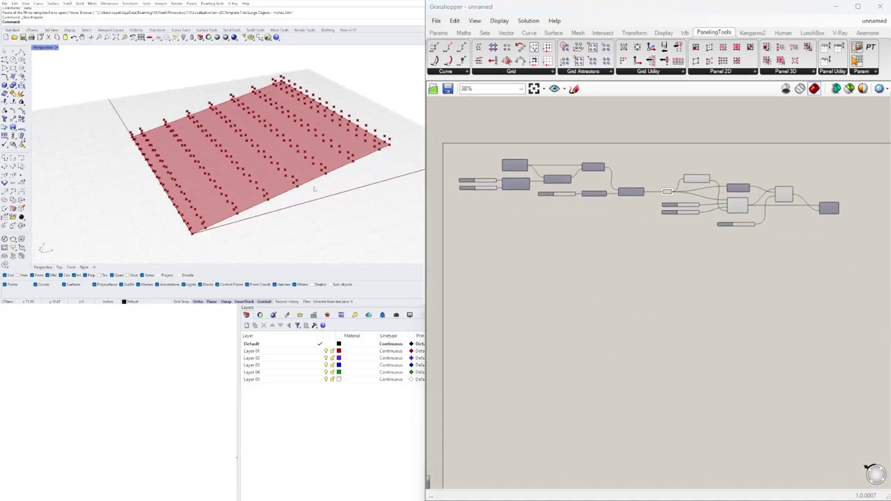
drag(513, 175, 856, 265)
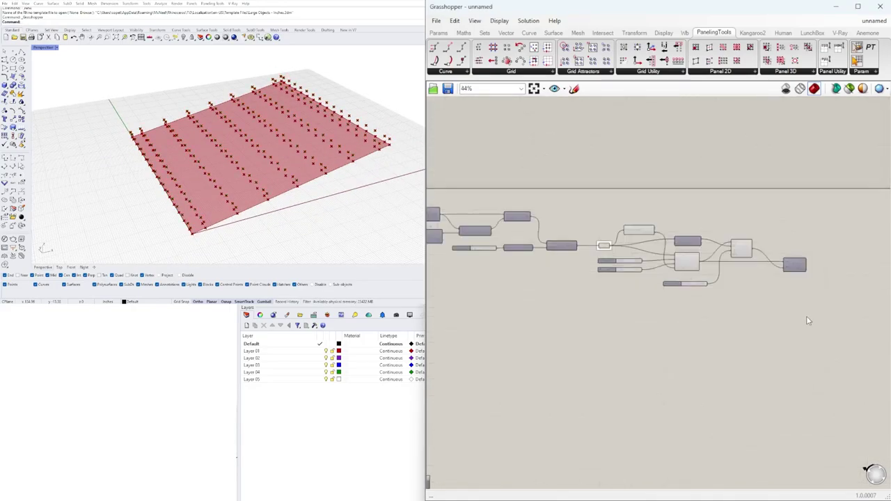
middle_click(627, 200)
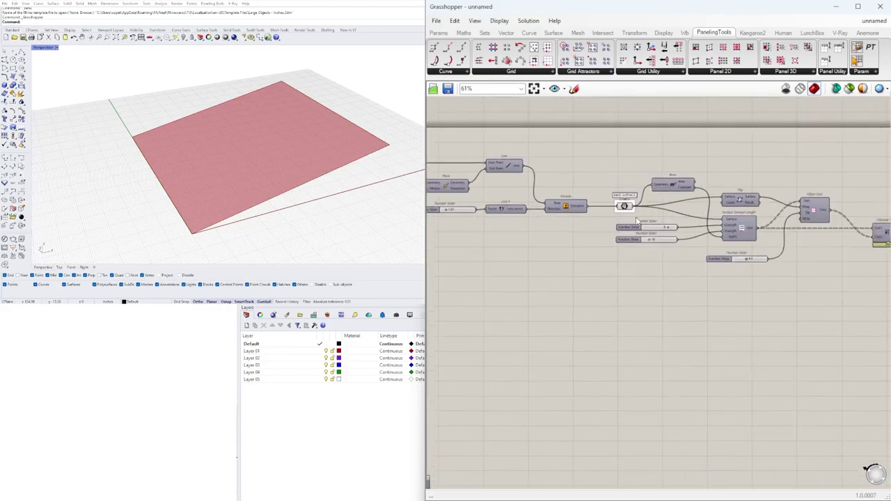
middle_click(625, 205)
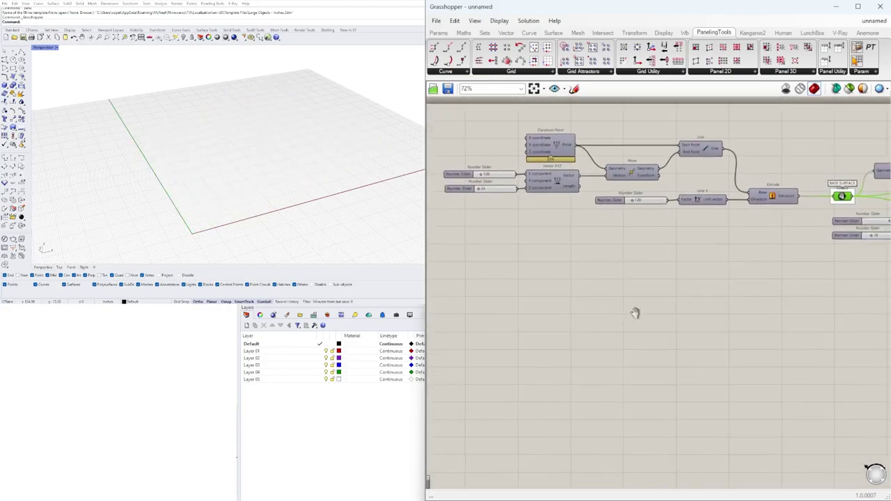
Step: Add a Construct Point component and a Move component in the empty area below the definition
scroll(582, 315, down, 1)
double_click(567, 328)
text(construct p)
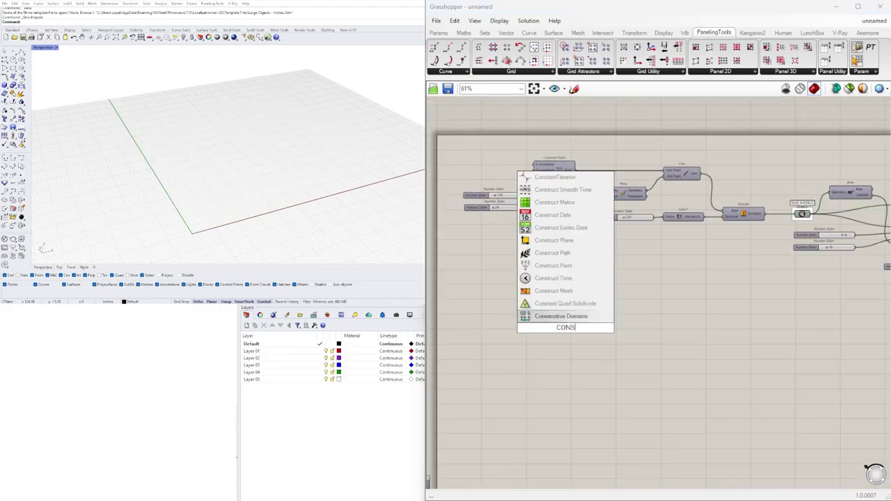
key(Return)
scroll(571, 332, up, 3)
double_click(650, 328)
text(move)
key(Return)
scroll(594, 318, up, 3)
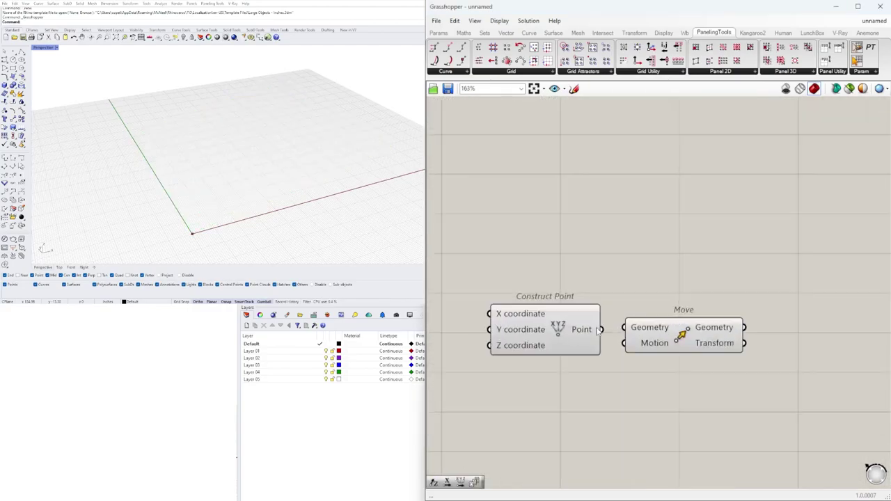
Step: Connect the constructed point to the Geometry input of Move and space the two components apart
drag(601, 329, 624, 328)
drag(682, 334, 848, 335)
right_drag(677, 298, 570, 285)
scroll(569, 284, down, 3)
drag(673, 311, 670, 314)
Step: Add a Unit Y vector and connect it to the Motion input of Move
scroll(588, 305, up, 2)
double_click(550, 357)
text(y)
key(Return)
drag(596, 358, 657, 325)
Step: Move the Construct Point, Unit Y and Move group beneath the Surface Domain Length components
scroll(738, 369, down, 5)
scroll(589, 306, up, 3)
scroll(608, 174, down, 1)
right_drag(794, 253, 682, 252)
drag(729, 303, 536, 383)
scroll(686, 343, down, 1)
right_drag(686, 342, 577, 294)
drag(577, 293, 886, 271)
right_drag(886, 270, 773, 321)
scroll(752, 307, up, 2)
click(682, 285)
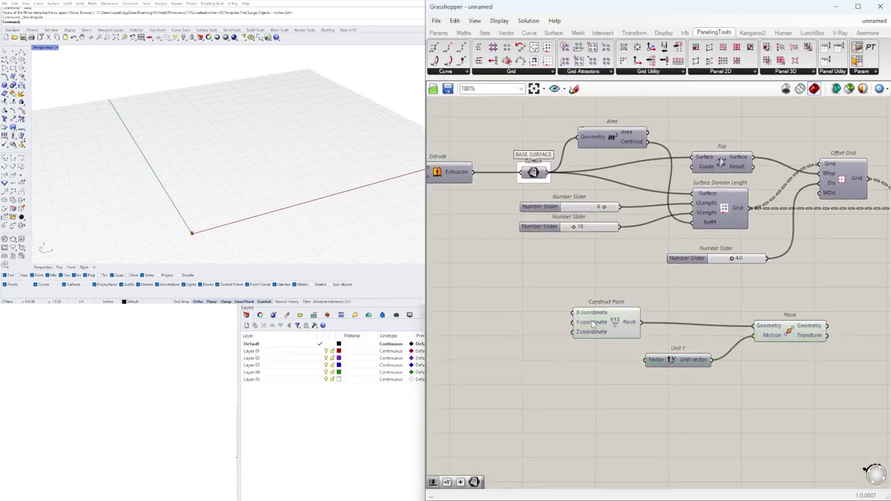
Step: Space out the Construct Point, Unit Y and Move components within their group
drag(628, 324, 613, 324)
scroll(616, 323, up, 1)
drag(821, 337, 828, 334)
drag(577, 325, 506, 330)
drag(687, 366, 715, 364)
scroll(797, 383, down, 1)
Step: Connect the ULength slider of 8 to the Factor input of Unit Y
right_drag(798, 382, 647, 322)
text(mo)
key(Escape)
click(663, 280)
right_drag(240, 213, 282, 198)
right_drag(585, 309, 665, 303)
drag(480, 271, 490, 268)
scroll(518, 230, down, 2)
right_drag(519, 230, 654, 271)
scroll(655, 272, up, 2)
Step: Duplicate the ULength slider of 8, place the copy below Construct Point and connect it to the Unit Y Factor
alt+drag(627, 200, 621, 258)
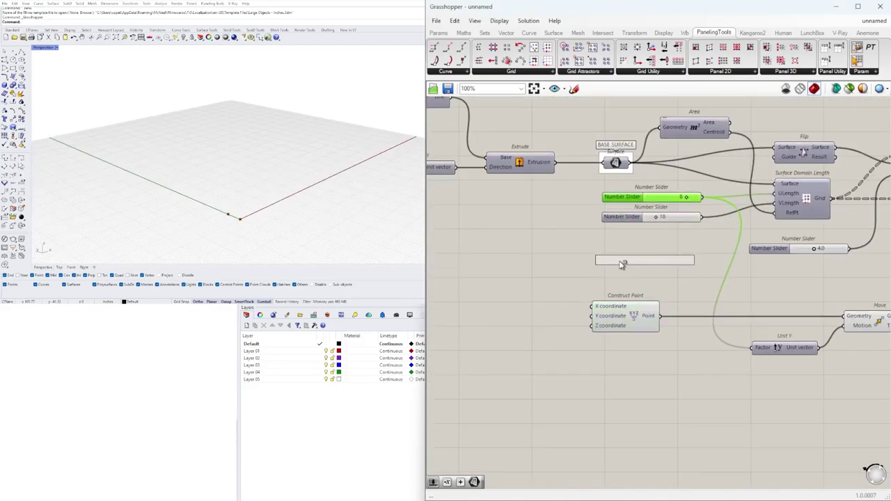
scroll(566, 272, down, 4)
drag(571, 270, 806, 383)
drag(607, 296, 609, 326)
click(645, 317)
scroll(645, 317, up, 4)
drag(541, 300, 532, 391)
click(810, 342)
right_drag(750, 408, 521, 368)
Step: Duplicate the Move component and add a Division component with the Unit Y vector in its A input
scroll(279, 202, up, 4)
right_drag(279, 202, 330, 220)
scroll(577, 307, down, 2)
right_drag(578, 307, 741, 294)
scroll(747, 287, up, 2)
alt+drag(746, 287, 820, 301)
double_click(724, 346)
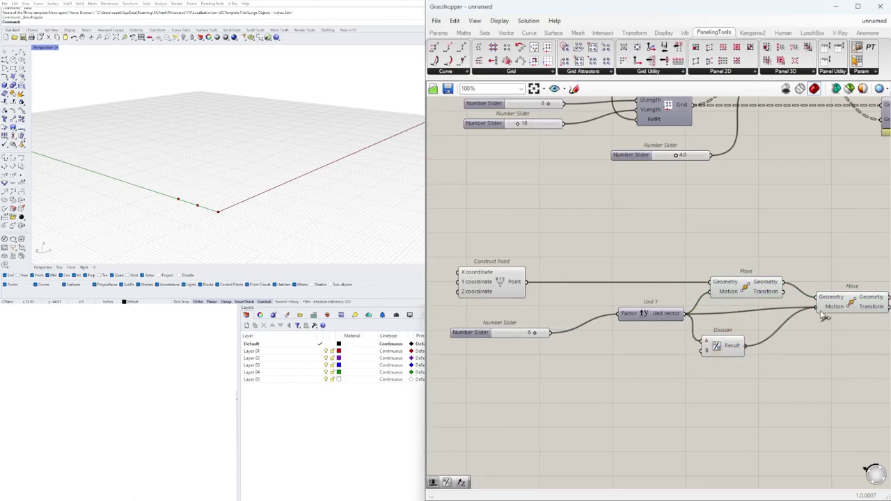
Step: Drive the second Move's Motion input with only the Division result and check the moved points
right_drag(758, 346, 722, 342)
drag(802, 302, 796, 302)
click(709, 284)
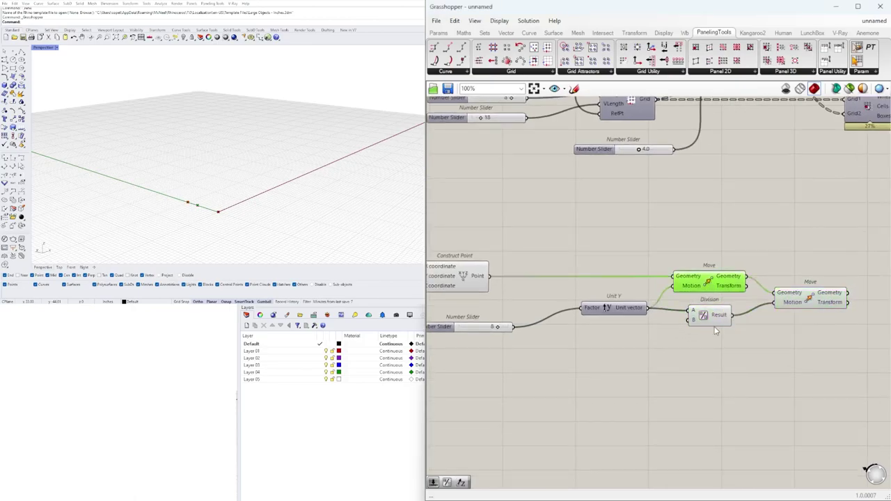
right_drag(355, 121, 303, 147)
click(809, 299)
scroll(697, 289, down, 3)
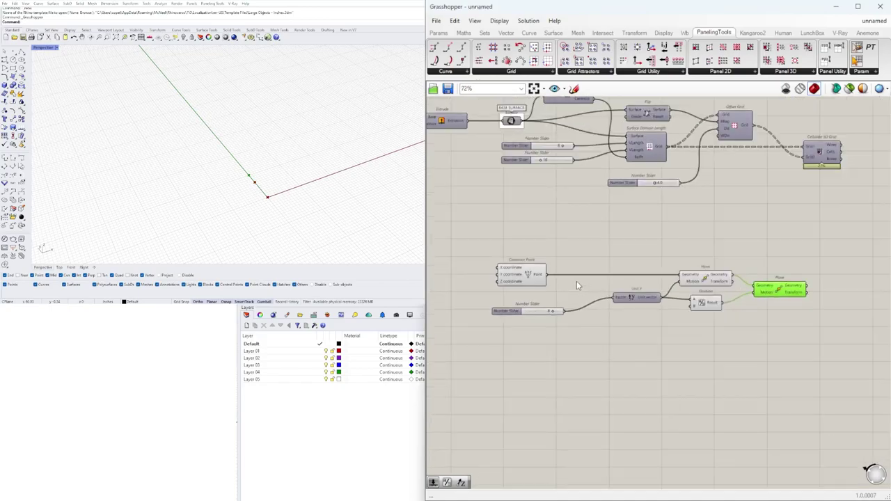
Step: Connect the constructed point to the second Move's Geometry input and stack the two Move components
scroll(780, 291, up, 3)
drag(791, 293, 771, 294)
drag(697, 245, 773, 244)
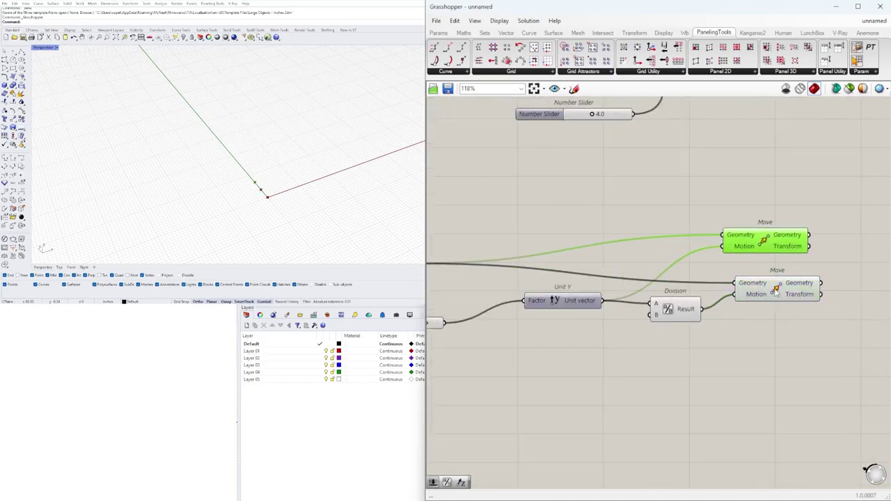
click(854, 296)
Step: Add a third Move that shifts the second Move's geometry output along a new Unit Z vector
right_drag(854, 296, 756, 298)
double_click(789, 298)
text(Move)
key(Return)
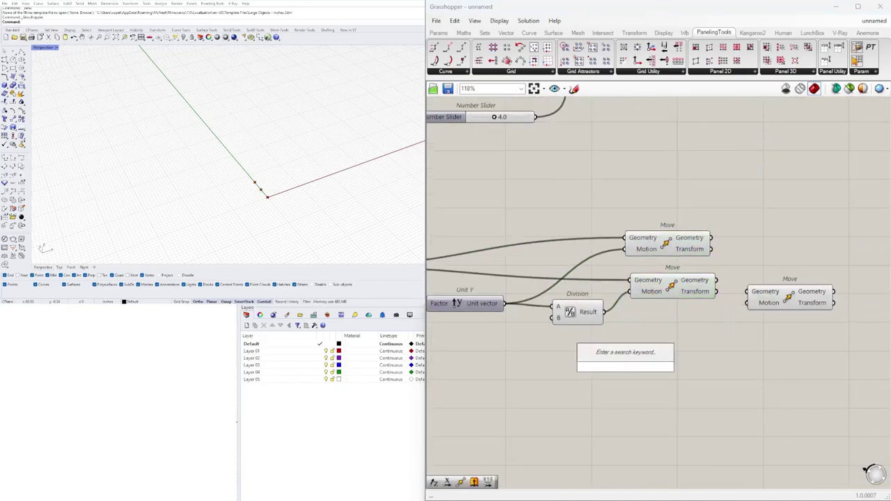
text(x)
click(638, 356)
scroll(638, 359, up, 2)
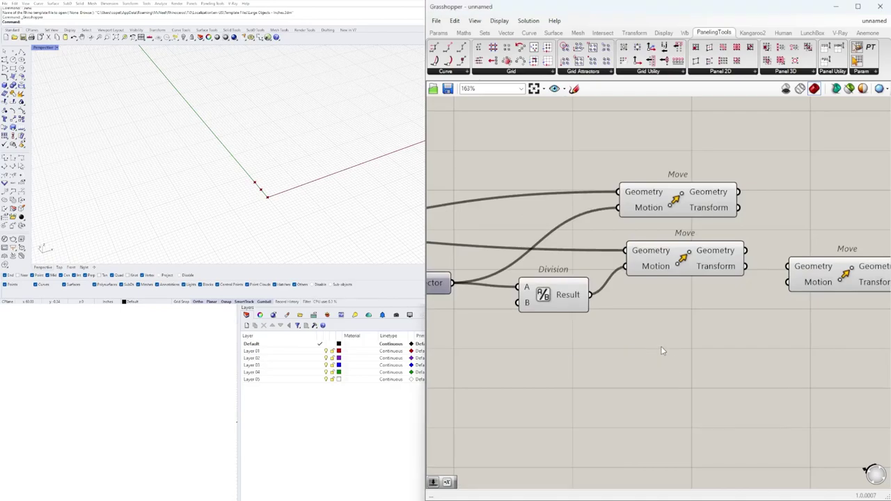
double_click(661, 346)
text(z)
key(Return)
Step: Add a number slider to the Unit Z Factor and set it to 4.8
right_drag(487, 362, 624, 331)
double_click(624, 331)
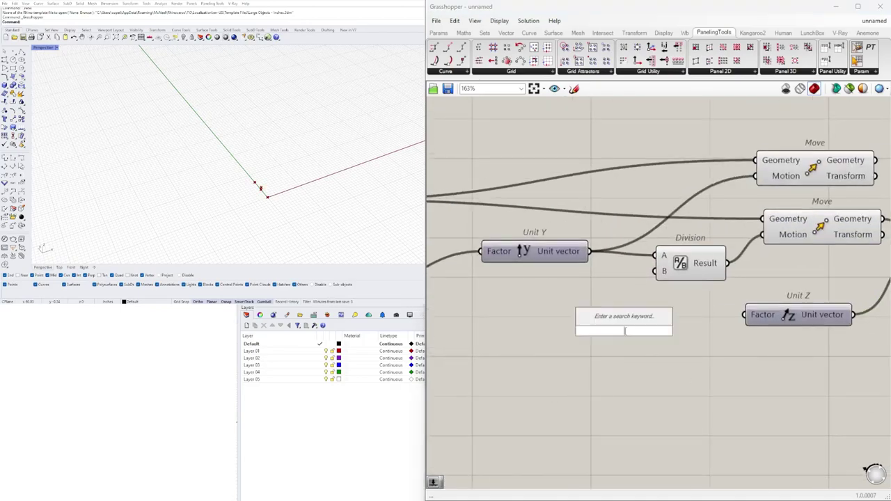
text(2.5)
key(Return)
drag(662, 331, 663, 322)
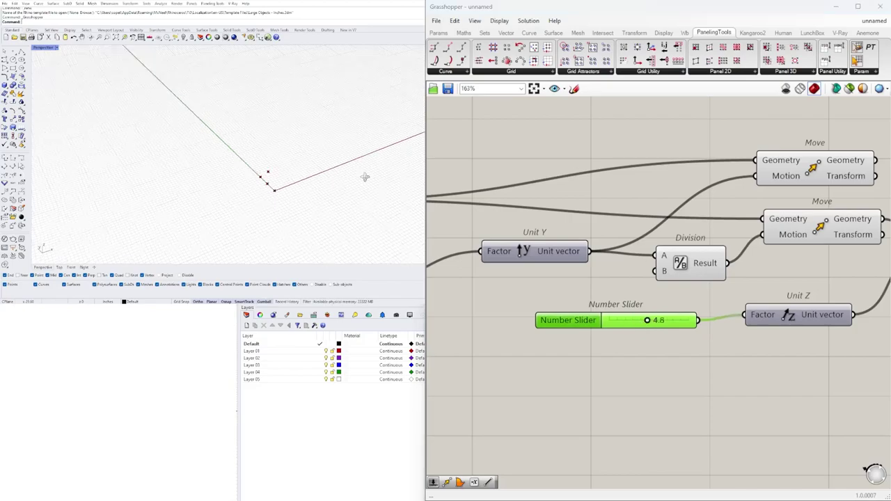
right_drag(358, 185, 407, 182)
Step: Add an Arc 3Pt component beyond the third Move
scroll(626, 314, down, 3)
right_drag(696, 293, 555, 325)
double_click(780, 297)
text(arc)
click(758, 250)
drag(788, 287, 811, 256)
Step: Connect the upper Move, the third Move and the constructed point through a relay to Arc 3Pt's Points A, B and C
click(617, 262)
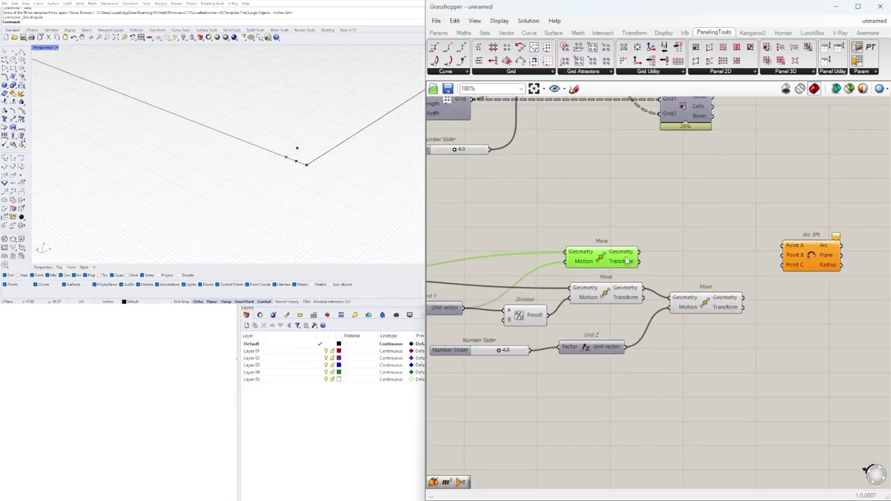
click(593, 292)
right_drag(588, 293, 849, 273)
click(538, 257)
click(578, 259)
scroll(576, 258, down, 1)
right_drag(576, 258, 487, 270)
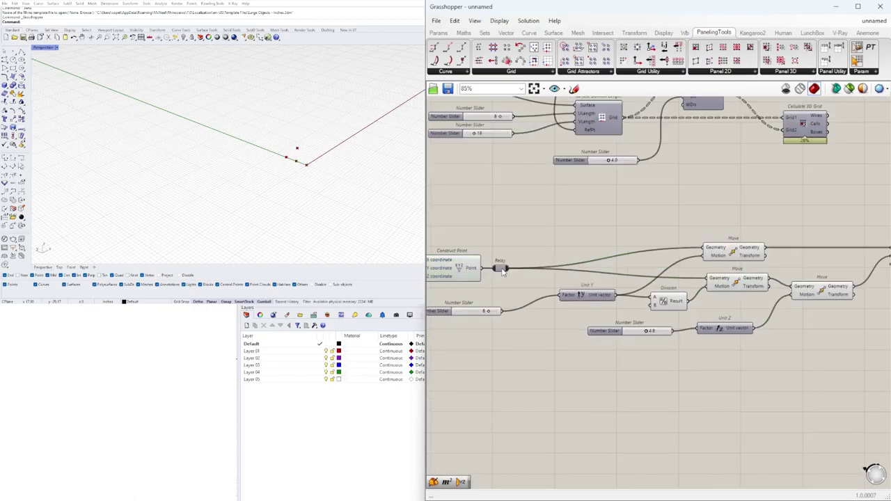
drag(509, 268, 722, 260)
scroll(722, 268, down, 1)
click(757, 259)
Step: Lower the Unit Z slider to 2.7 to flatten the arc and inspect it in the viewport
right_drag(651, 360, 832, 381)
scroll(709, 344, up, 8)
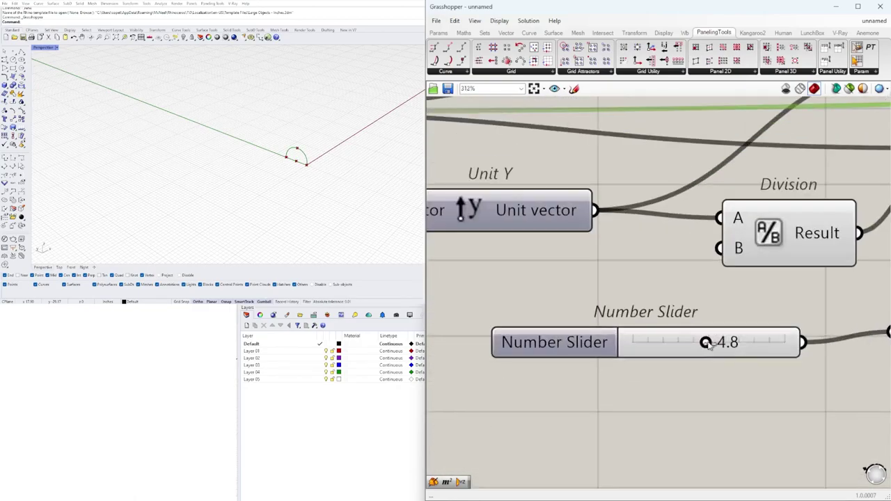
scroll(677, 346, down, 8)
right_drag(677, 346, 374, 344)
scroll(265, 154, up, 5)
right_drag(272, 154, 304, 182)
scroll(650, 294, up, 2)
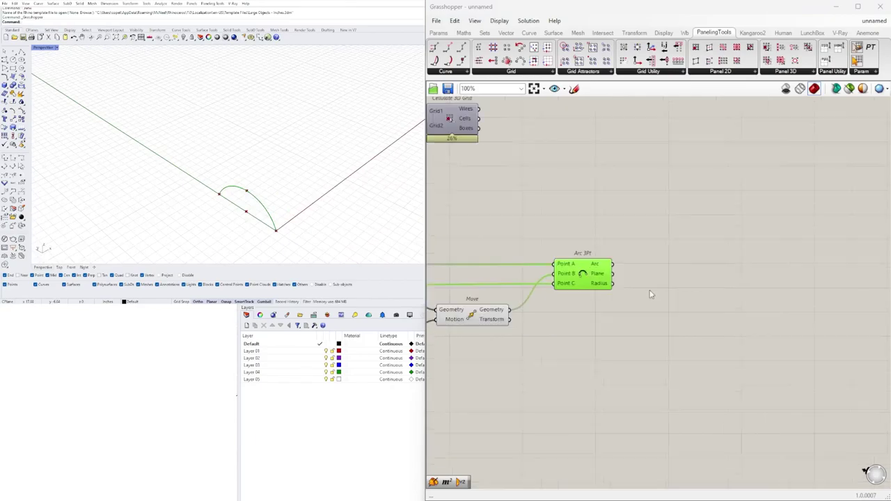
Step: Add an Offset Curve component and connect the arc to its Curve and Plane inputs
text(offset)
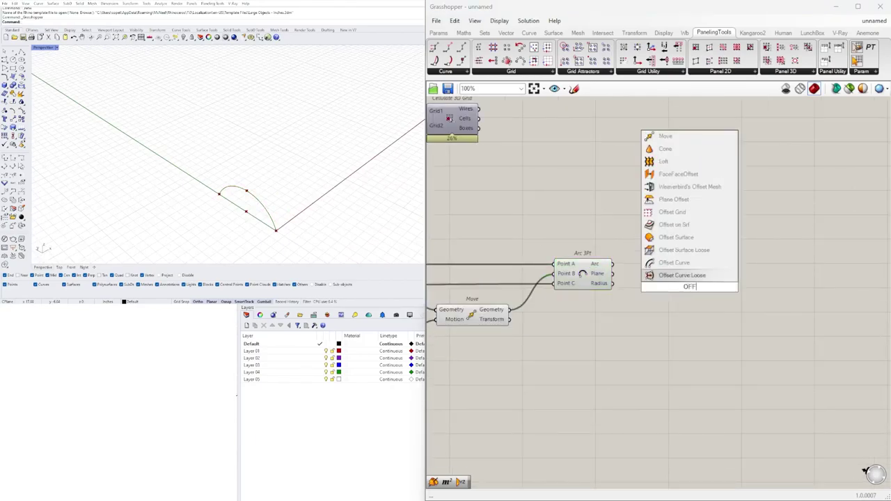
click(689, 275)
drag(614, 265, 661, 292)
drag(704, 280, 730, 272)
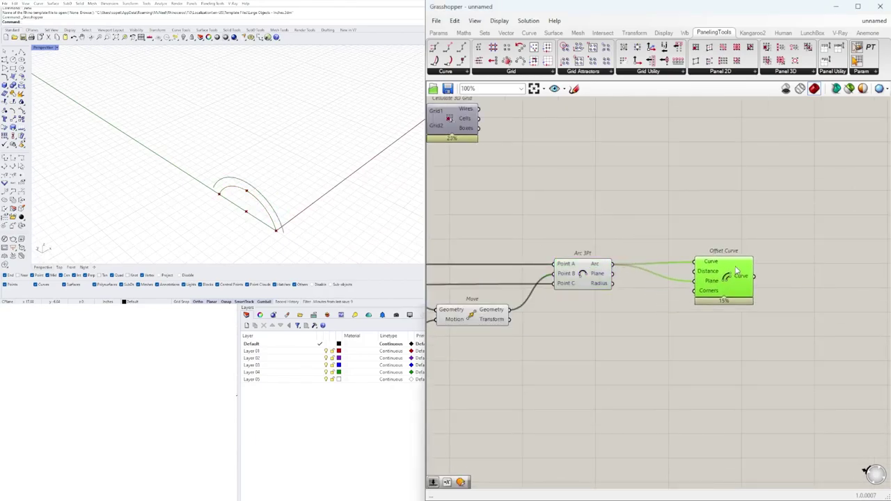
Step: Add a number slider of 1.5, connect it to the Offset Curve Distance and arrange the components
right_drag(814, 247, 733, 247)
right_drag(570, 299, 676, 289)
double_click(613, 220)
text(1.5)
key(Return)
scroll(613, 219, up, 1)
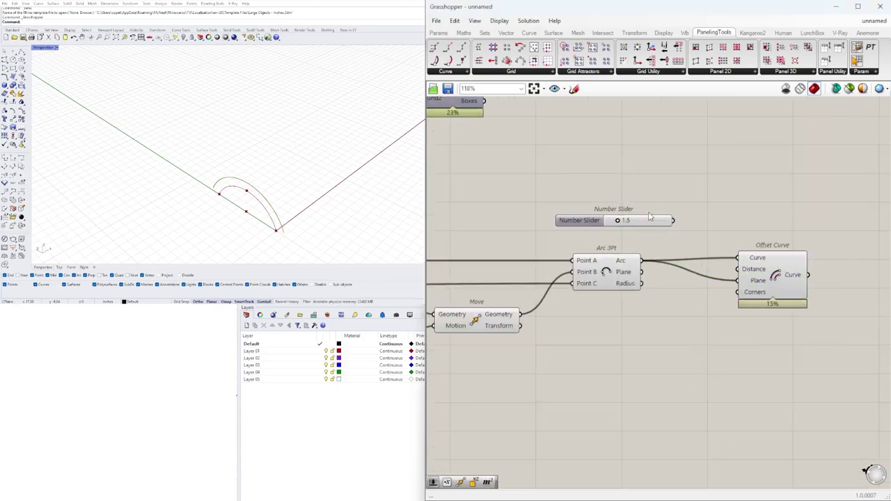
drag(742, 266, 743, 268)
drag(773, 285, 786, 289)
drag(584, 222, 559, 225)
drag(790, 286, 756, 296)
right_drag(757, 296, 661, 302)
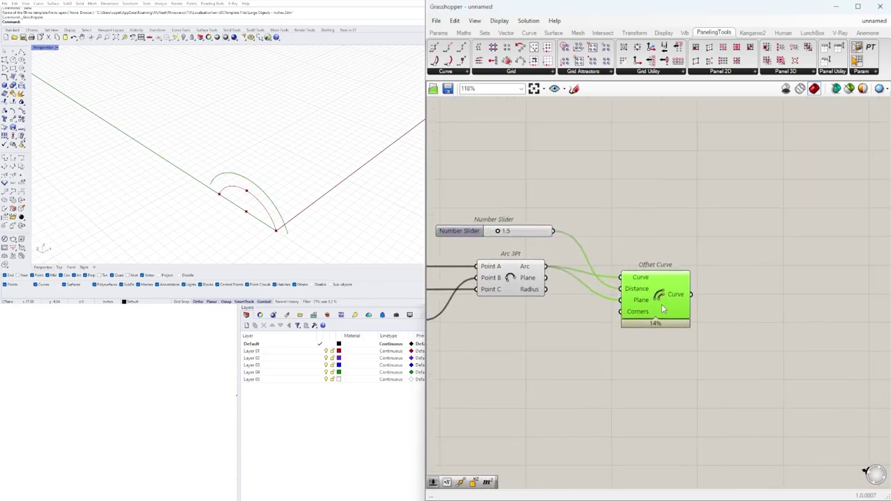
Step: Extract the End Points of the arc and of the offset curve, and hide the preview of both curve components
text(end)
key(Return)
drag(546, 267, 578, 272)
alt+drag(716, 234, 756, 283)
click(519, 286)
right_drag(681, 258, 624, 264)
drag(609, 382, 478, 273)
key(ctrl+q)
click(654, 218)
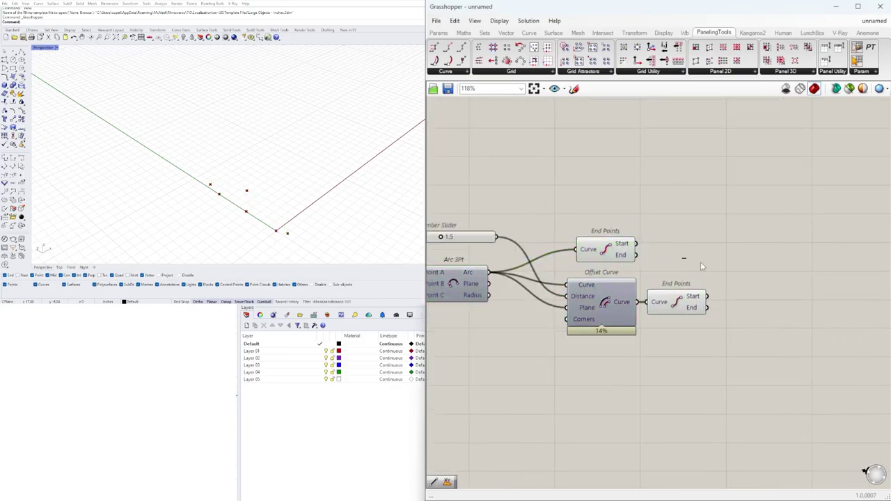
Step: Add two Line components joining the arc's start and end to the offset curve's start and end
double_click(733, 257)
text(line)
key(Return)
drag(635, 244, 697, 249)
drag(727, 257, 782, 259)
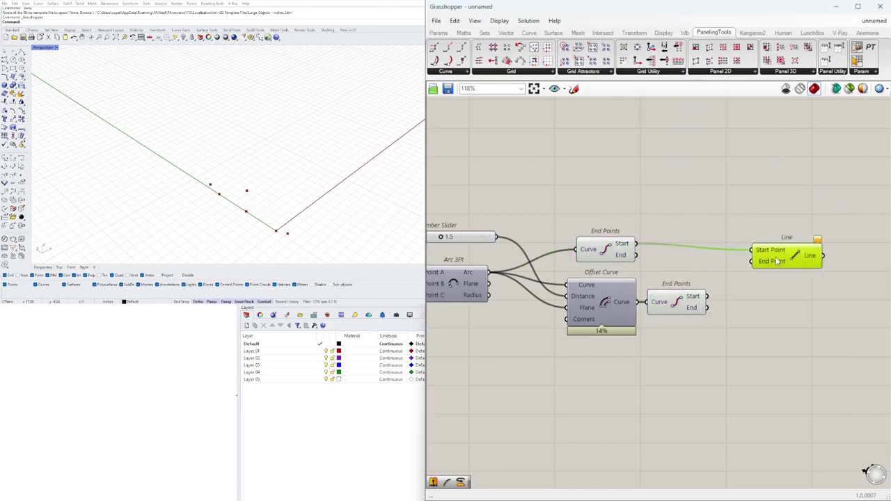
alt+drag(792, 300, 776, 294)
drag(636, 256, 711, 264)
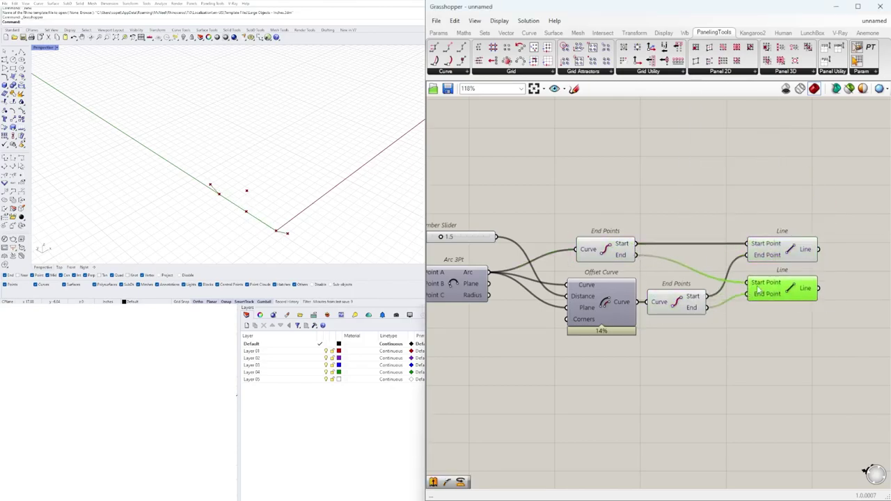
Step: Add a Join Curves component and feed it both lines, the arc and the offset curve
click(831, 314)
right_drag(831, 313, 761, 315)
drag(774, 347, 566, 242)
right_drag(582, 237, 703, 238)
double_click(714, 212)
text(join)
click(700, 200)
click(534, 273)
drag(652, 216, 676, 206)
drag(715, 212, 743, 211)
shift+drag(689, 305, 704, 206)
right_drag(757, 212, 636, 222)
drag(636, 222, 812, 241)
shift+drag(750, 263, 885, 290)
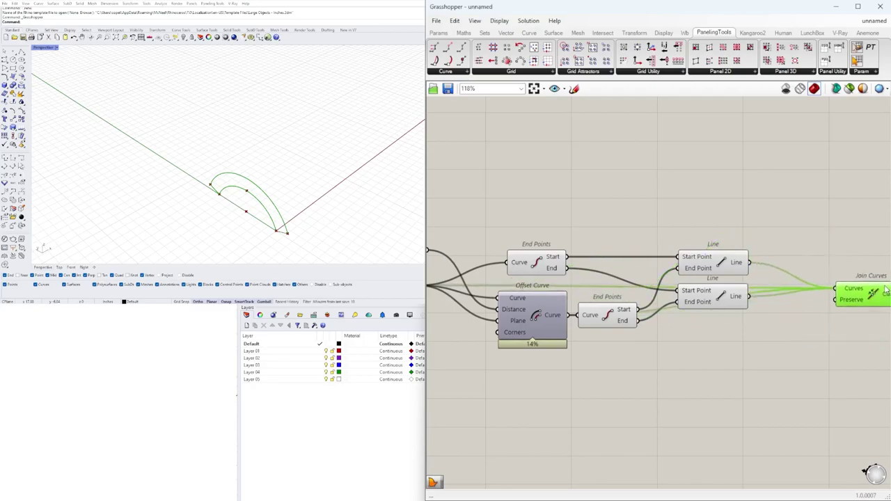
Step: Spread out the End Points, Line and Join Curves components on the canvas to separate their wires
drag(777, 329, 774, 326)
scroll(787, 323, down, 2)
drag(778, 357, 663, 303)
scroll(731, 304, up, 1)
drag(778, 403, 588, 303)
click(724, 365)
right_drag(727, 366, 652, 374)
drag(740, 373, 586, 231)
drag(667, 295, 699, 295)
drag(513, 287, 520, 286)
scroll(540, 256, down, 2)
right_drag(539, 256, 626, 257)
drag(792, 390, 575, 301)
drag(748, 305, 749, 323)
click(775, 337)
drag(819, 314, 823, 299)
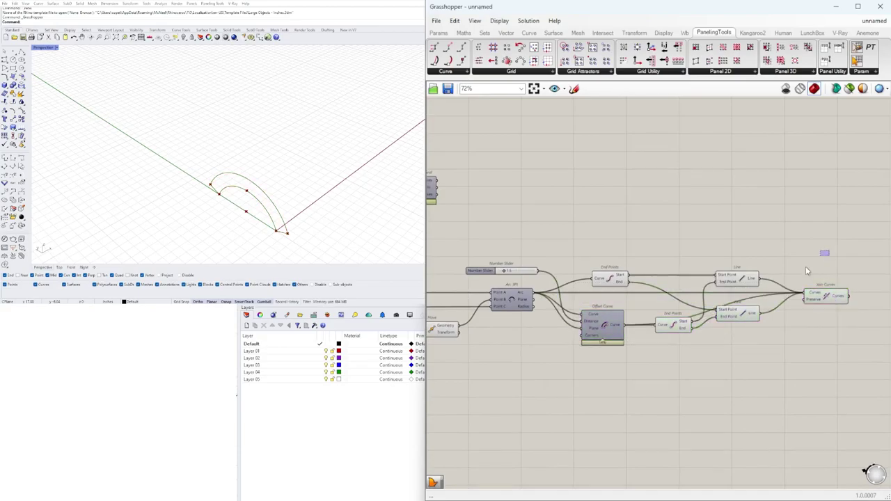
Step: Fine-tune the positions of the lower Line and the offset curve's End Points component
scroll(732, 293, up, 2)
click(758, 329)
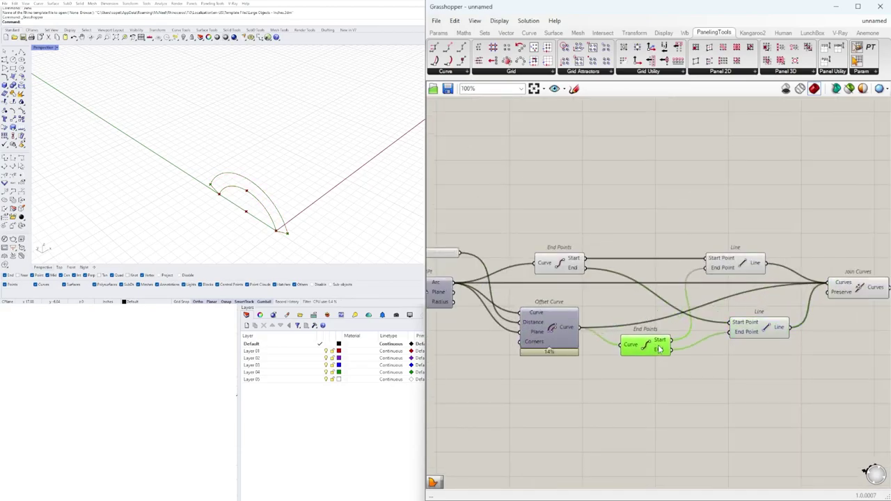
scroll(698, 302, down, 2)
right_click(592, 342)
drag(764, 373, 600, 327)
scroll(596, 300, up, 2)
drag(589, 271, 583, 271)
scroll(697, 299, down, 1)
Step: Flatten the Curves input of Join Curves
right_drag(836, 296, 656, 294)
click(656, 293)
scroll(655, 293, up, 2)
middle_click(657, 291)
right_click(655, 291)
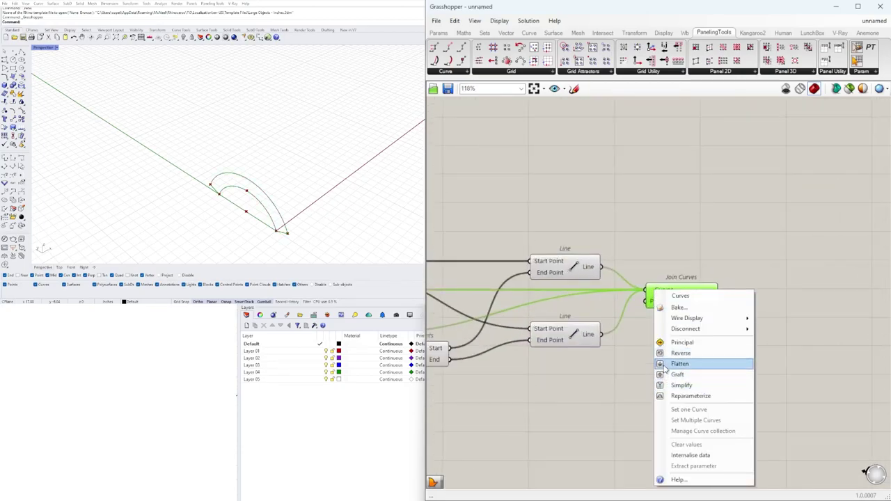
click(673, 365)
Step: Add a Move for the joined profile curve with a Unit X vector as its Motion
click(768, 360)
right_drag(768, 360, 753, 360)
text(move)
key(Return)
drag(765, 331, 767, 324)
double_click(659, 359)
text(x)
key(Escape)
double_click(673, 345)
text(x)
key(Return)
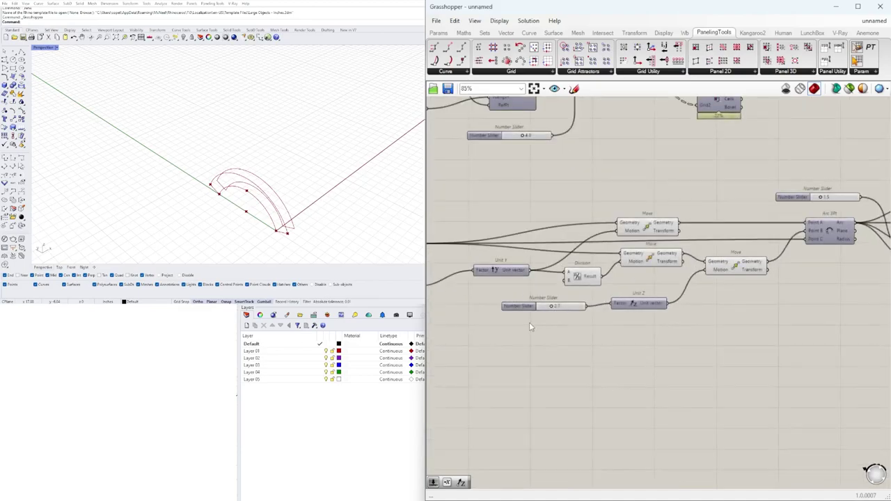
Step: Drive the Unit X Factor with a copy of the slider of 8 and arrange it beside the vector
right_drag(626, 307, 745, 304)
drag(482, 273, 541, 251)
scroll(493, 270, down, 5)
right_drag(592, 275, 516, 292)
click(699, 290)
scroll(702, 291, up, 4)
scroll(703, 292, up, 2)
drag(704, 290, 759, 278)
right_drag(758, 279, 647, 304)
drag(704, 305, 687, 336)
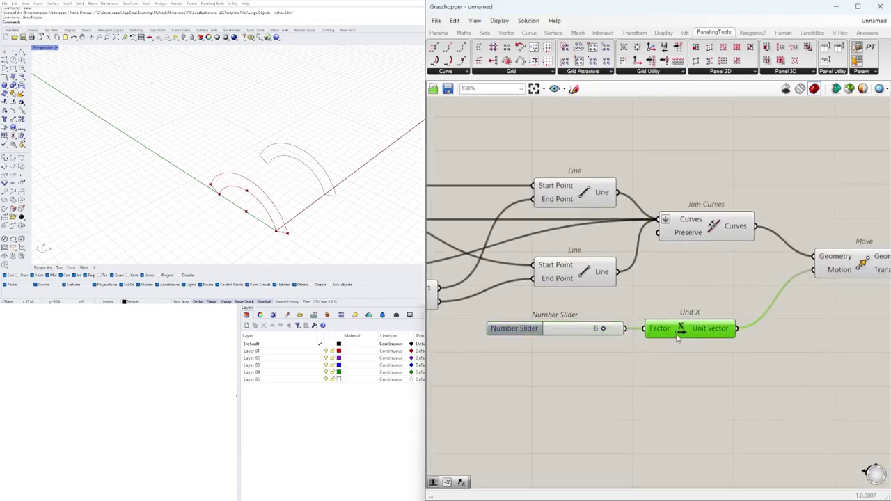
Step: Set the Unit X slider to 16 and place the Move next to the vector
click(621, 343)
scroll(610, 332, up, 2)
double_click(513, 317)
click(499, 420)
double_click(536, 336)
text(16)
key(Return)
scroll(613, 300, down, 4)
right_drag(671, 312, 643, 369)
drag(775, 329, 767, 344)
click(774, 360)
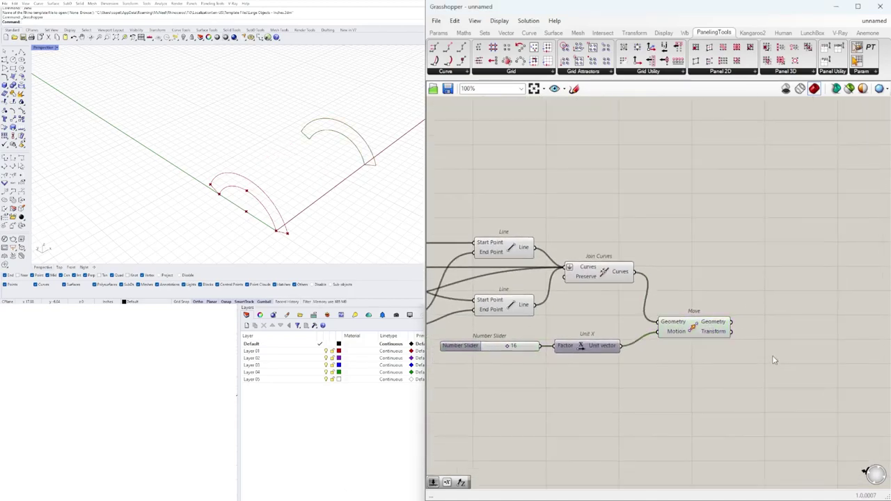
Step: Add another Move and connect the X-shifted profile to its Geometry input
double_click(774, 360)
text(mo)
click(768, 294)
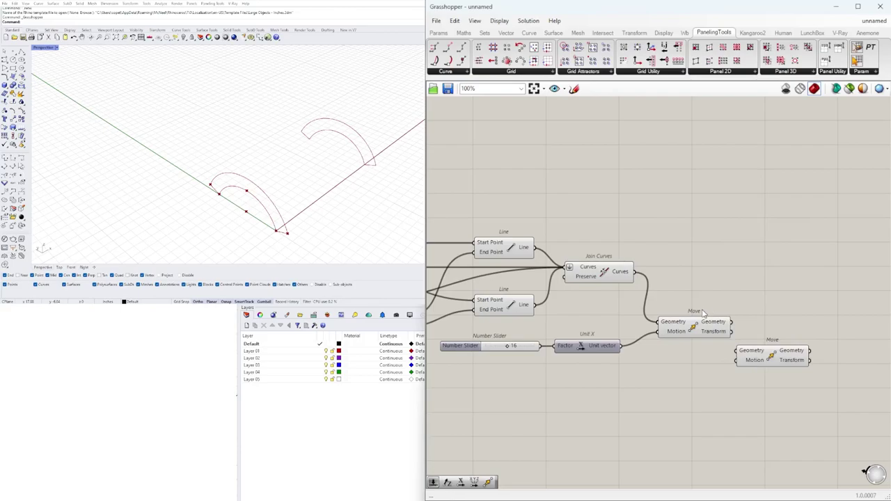
double_click(670, 376)
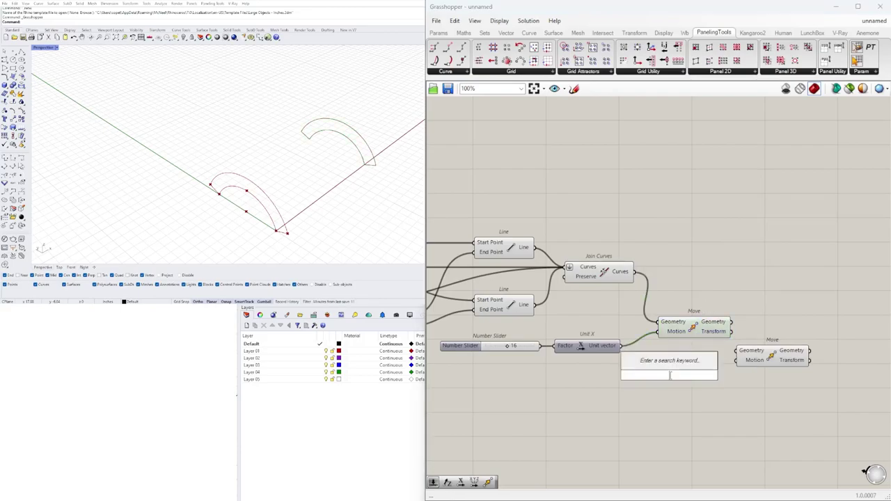
click(714, 328)
drag(732, 322, 799, 357)
Step: Place the 1.5 offset slider below Arc 3Pt and connect it to the Factor of a new Unit Z
right_drag(688, 372, 806, 354)
right_drag(502, 306, 820, 334)
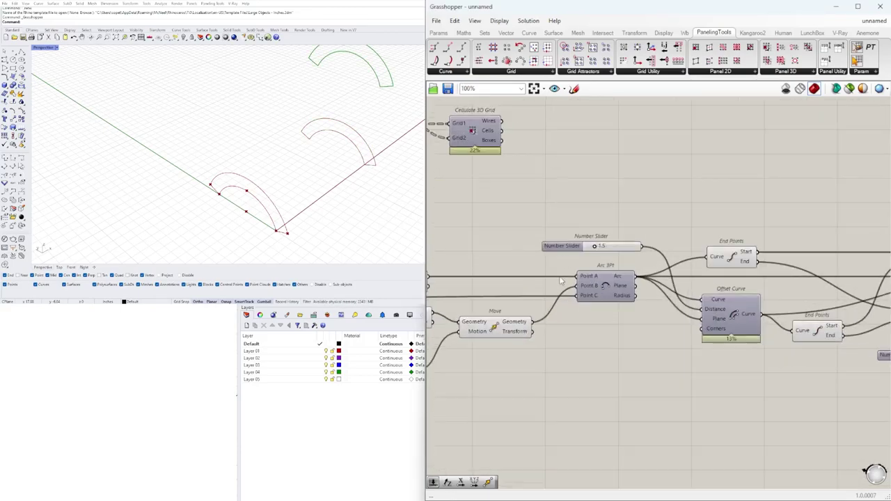
text(z)
click(689, 354)
scroll(665, 359, up, 2)
drag(633, 362, 664, 373)
click(706, 374)
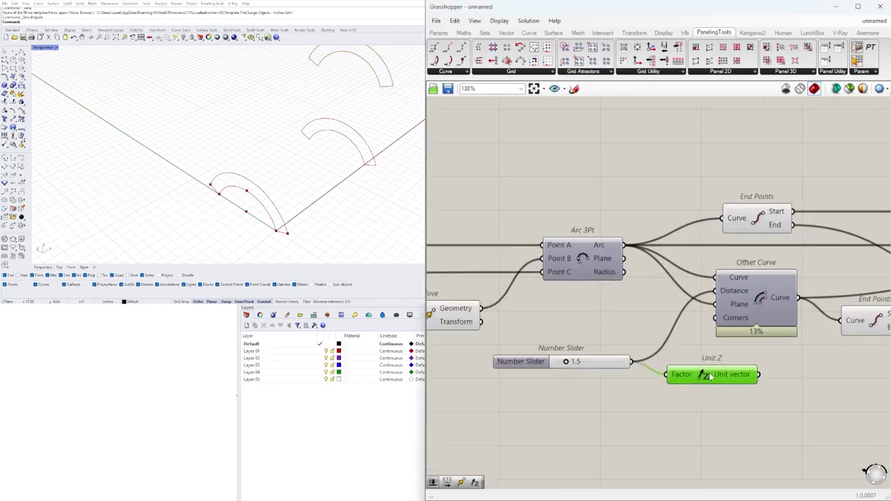
Step: Connect the Unit Z vector to the Motion input of the second Move
scroll(787, 369, down, 2)
right_drag(791, 368, 617, 387)
drag(614, 385, 808, 353)
scroll(669, 397, down, 1)
right_drag(787, 439, 596, 401)
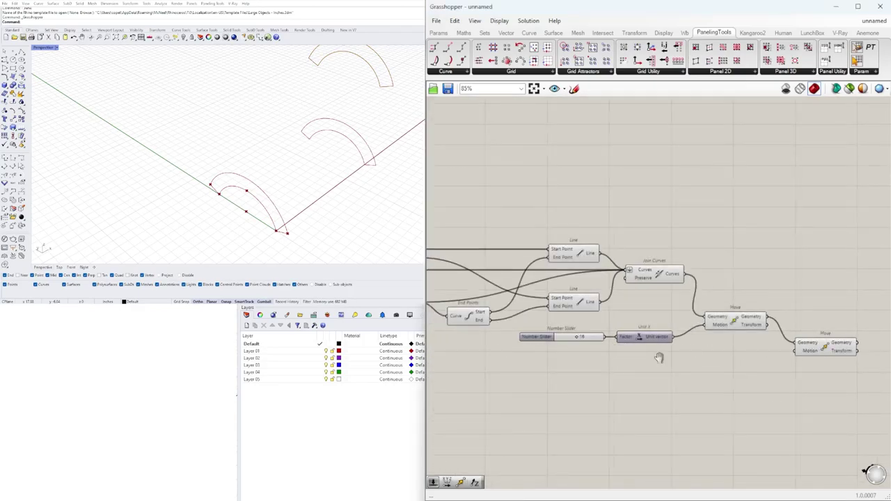
right_drag(639, 364, 780, 353)
scroll(572, 354, down, 3)
drag(572, 344, 803, 350)
scroll(720, 347, up, 2)
click(552, 388)
Step: Hide the preview of the first Move that shifts the profile along X
scroll(696, 333, up, 2)
click(787, 363)
right_drag(848, 359, 751, 358)
click(710, 319)
scroll(634, 416, down, 1)
middle_click(696, 333)
click(677, 314)
right_drag(383, 182, 327, 158)
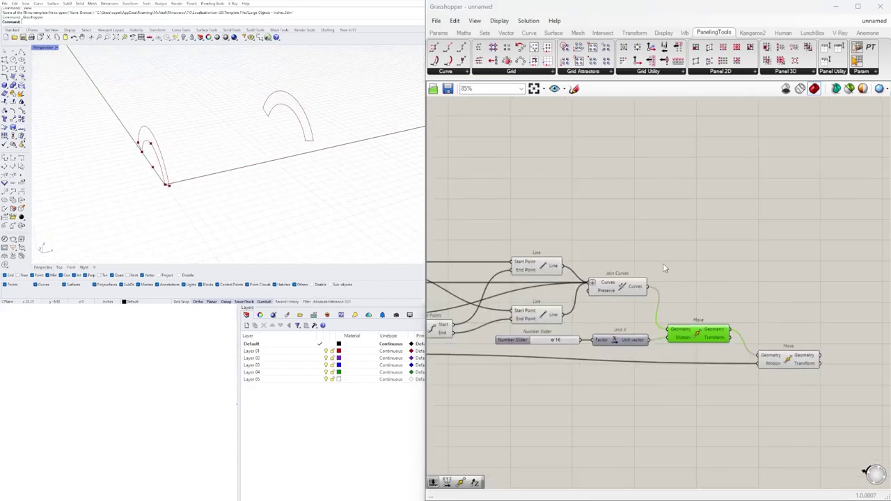
Step: Add a Loft and connect the joined profile and the second Move's Geometry to its Curves input
scroll(676, 362, down, 2)
double_click(783, 293)
text(lo)
click(758, 244)
scroll(699, 321, up, 2)
right_drag(706, 342, 608, 328)
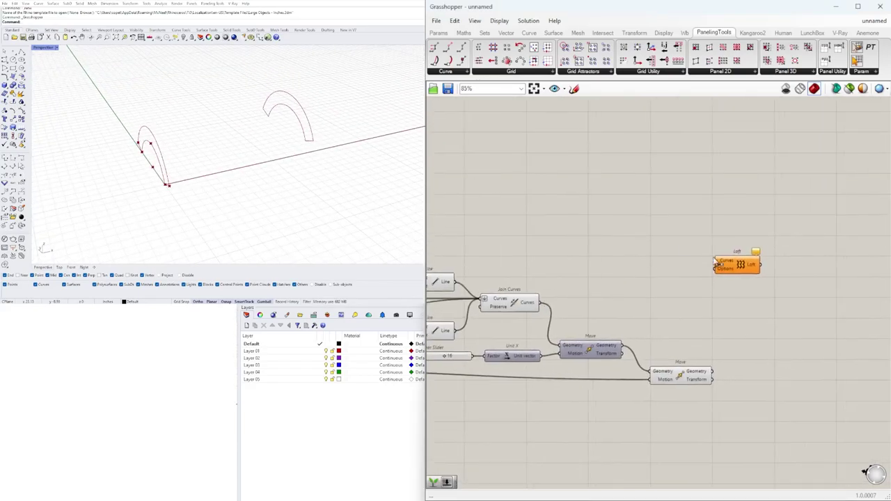
drag(771, 289, 769, 285)
drag(784, 287, 789, 337)
scroll(690, 379, up, 2)
shift+drag(722, 367, 796, 315)
drag(826, 321, 838, 271)
Step: Add Cap Holes beside the Loft and connect the lofted surface to its Brep input
right_drag(840, 313, 704, 317)
double_click(781, 285)
text(cap)
key(Return)
scroll(724, 291, up, 2)
drag(734, 280, 780, 279)
Step: Hide the preview of the tile construction components that feed Cap Holes
scroll(840, 300, down, 6)
drag(778, 365, 493, 259)
middle_click(558, 240)
drag(788, 361, 493, 254)
click(662, 341)
Step: Set the tile profile's offset distance slider to 0.5
scroll(630, 319, up, 12)
double_click(615, 306)
text(0.5)
key(Return)
mouse_move(293, 175)
right_down()
mouse_move(338, 146)
mouse_move(302, 159)
right_up()
Step: Arrange the tile construction components below the paneling grid definition
scroll(667, 301, down, 16)
click(721, 350)
drag(722, 349, 449, 260)
scroll(449, 259, up, 2)
right_drag(449, 259, 552, 259)
drag(715, 278, 619, 279)
drag(705, 218, 463, 255)
right_drag(681, 239, 569, 244)
click(670, 262)
scroll(648, 257, up, 6)
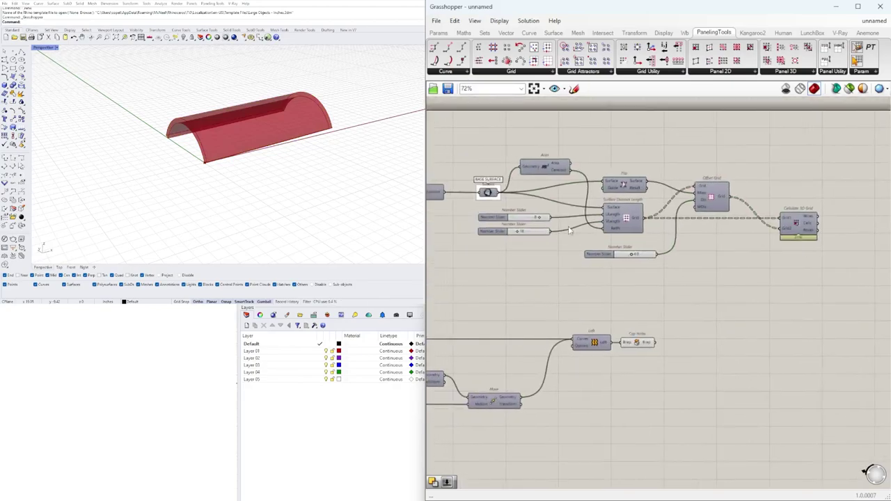
Step: Show the preview of the base surface, Surface Domain Length grid and Offset Grid
right_drag(508, 202, 537, 203)
click(517, 194)
shift+drag(648, 212, 648, 210)
middle_click(665, 209)
click(684, 194)
scroll(284, 193, down, 7)
click(738, 316)
scroll(738, 316, up, 2)
Step: Replace the Cellulate 3D Grid component with a PanelingTools Morph 3D component
right_drag(798, 269, 659, 284)
drag(739, 210, 813, 211)
scroll(813, 211, down, 2)
mouse_move(813, 211)
right_down()
mouse_move(729, 227)
mouse_move(812, 229)
right_up()
scroll(725, 225, up, 3)
key(Delete)
click(787, 73)
click(791, 103)
click(720, 243)
Step: Connect the Surface Domain Length grid to Grid1 and the Offset Grid output to Grid2 of Morph 3D
scroll(703, 243, down, 2)
scroll(808, 226, up, 1)
right_drag(747, 217, 848, 222)
scroll(507, 182, down, 1)
drag(840, 212, 656, 195)
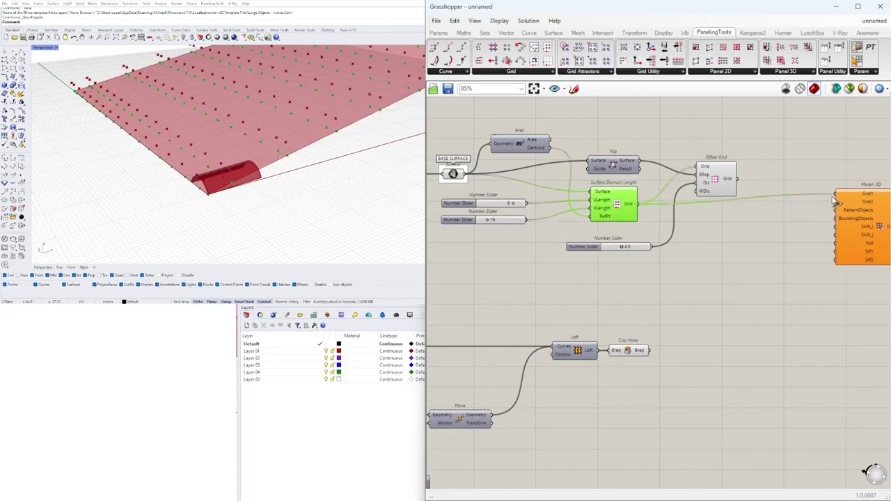
drag(826, 203, 834, 201)
Step: Connect the Cap Holes Brep to the PatternObjects input of Morph 3D
right_drag(818, 229, 775, 238)
drag(606, 359, 793, 221)
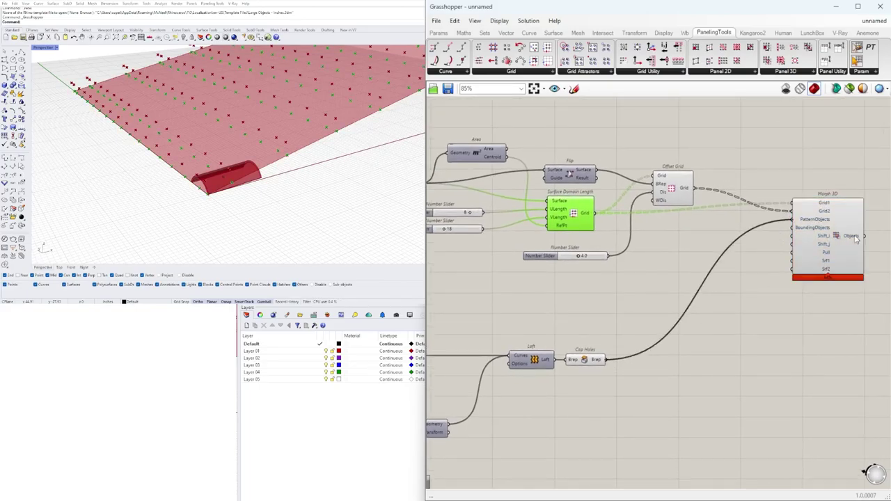
click(844, 242)
Step: Examine the orientation of the morphed roof tiles relative to the capped tile pattern
shift+right_drag(246, 161, 277, 207)
click(707, 351)
scroll(808, 220, up, 2)
scroll(267, 209, down, 4)
click(517, 414)
scroll(581, 421, up, 3)
right_drag(581, 422, 597, 344)
right_drag(257, 172, 242, 191)
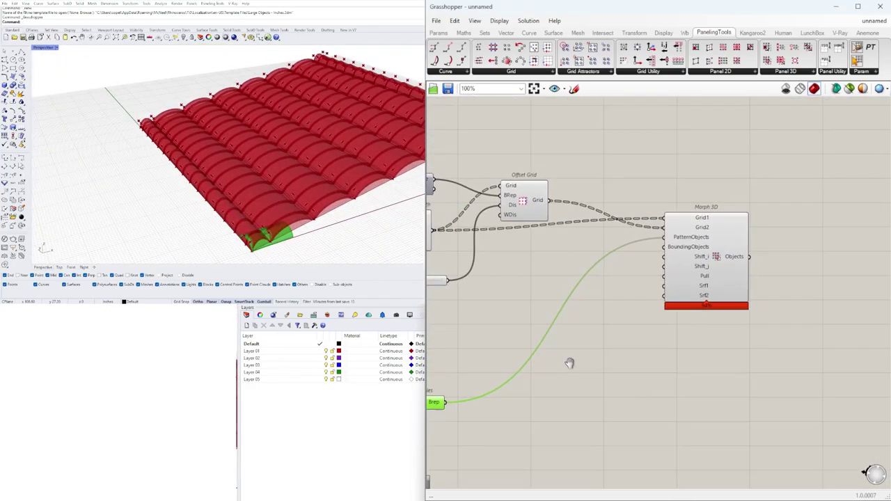
Step: Swap the grid length sliders so that 18 drives ULength and 8 drives VLength
scroll(688, 288, up, 3)
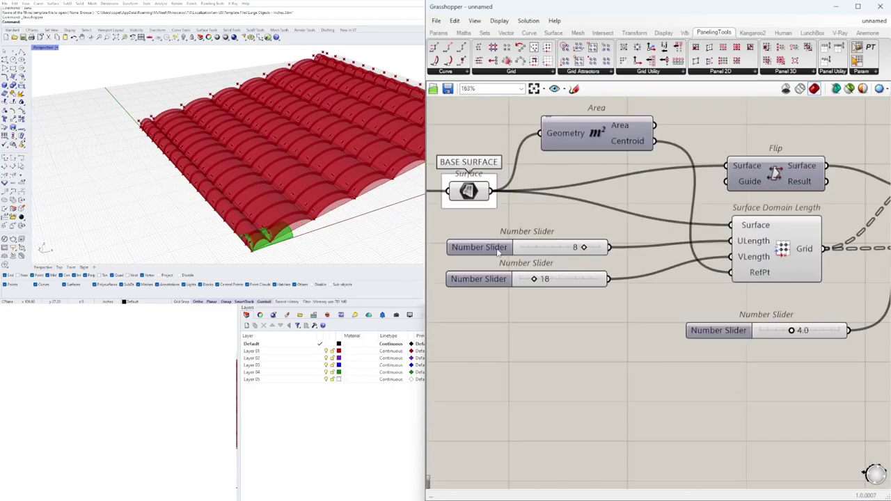
drag(608, 303, 729, 257)
right_drag(605, 334, 641, 331)
drag(671, 362, 532, 267)
mouse_move(323, 184)
right_down()
mouse_move(328, 142)
mouse_move(176, 207)
mouse_move(309, 183)
right_up()
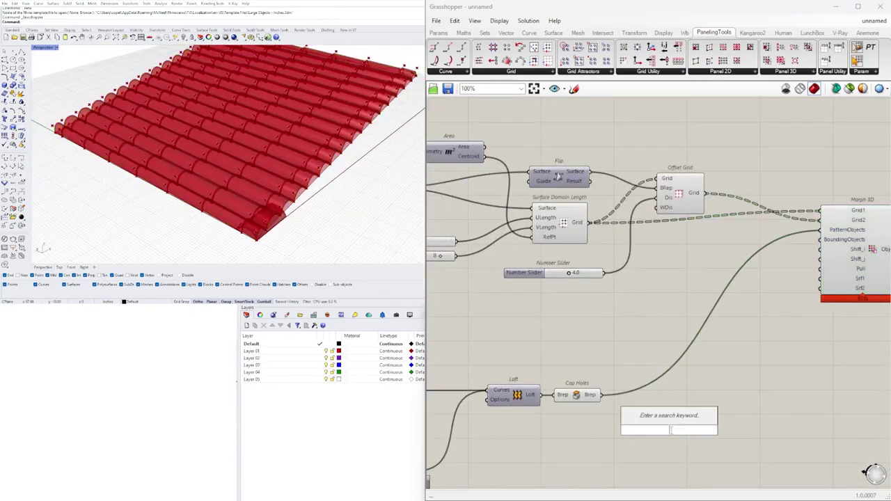
Step: Add an Area component below Cap Holes and connect the capped Brep to its Geometry input
text(AR)
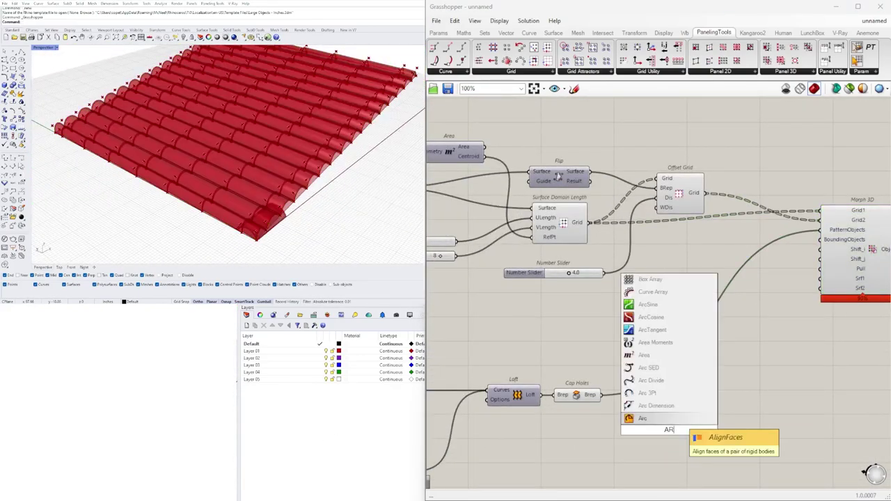
text(EA)
key(Return)
right_drag(787, 422, 754, 384)
Step: Add a Rotate for the capped tile with the Area centroid as its Plane, and set its Angle input to degrees
double_click(755, 383)
text(R)
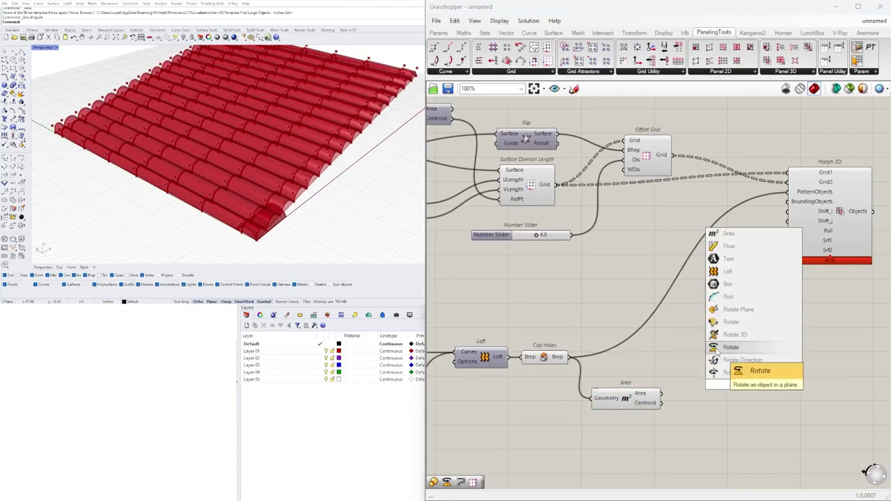
click(717, 352)
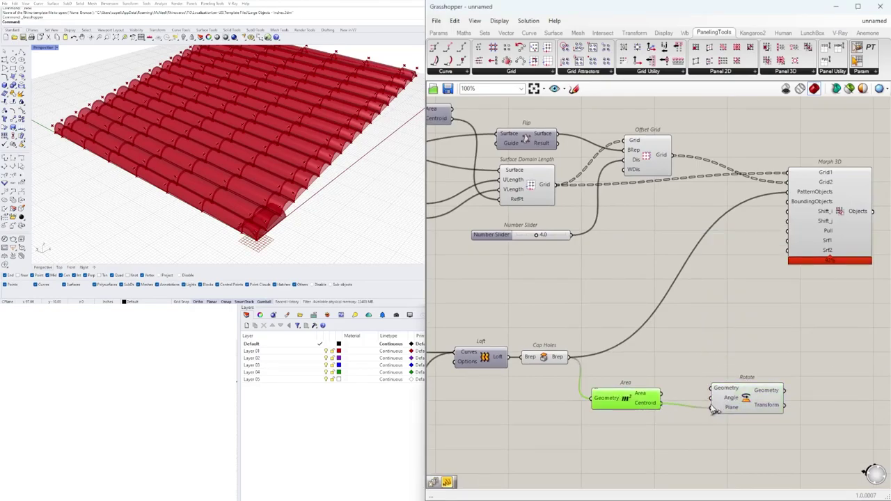
right_click(717, 374)
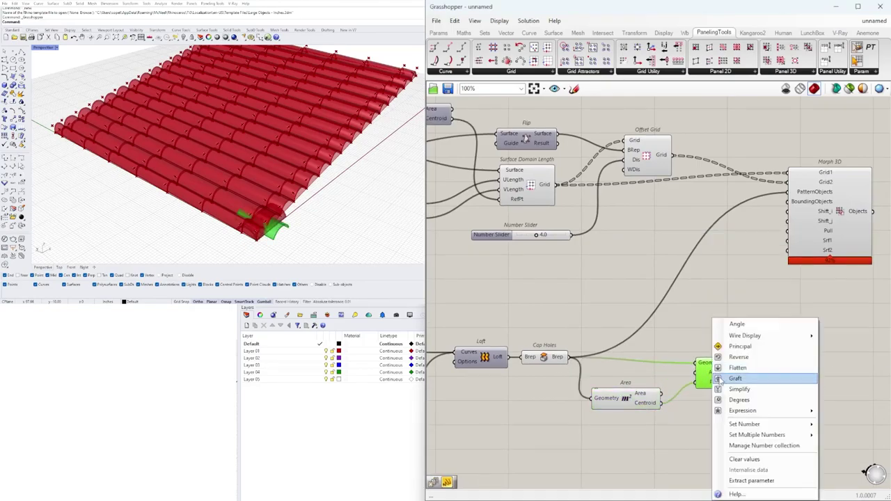
click(744, 401)
Step: Drive the Rotate Angle with a new slider of 90 and arrange it above the Area component
drag(626, 400, 629, 406)
click(514, 405)
text(9)
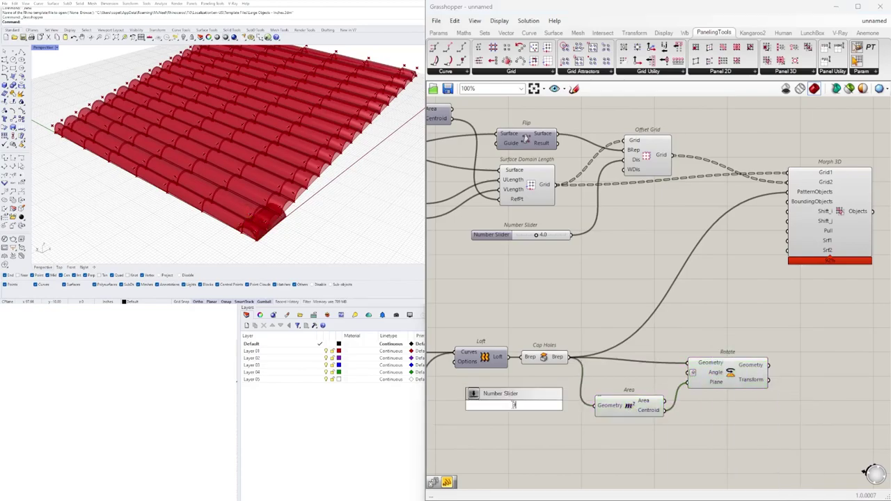
text(0)
key(Return)
scroll(599, 393, up, 4)
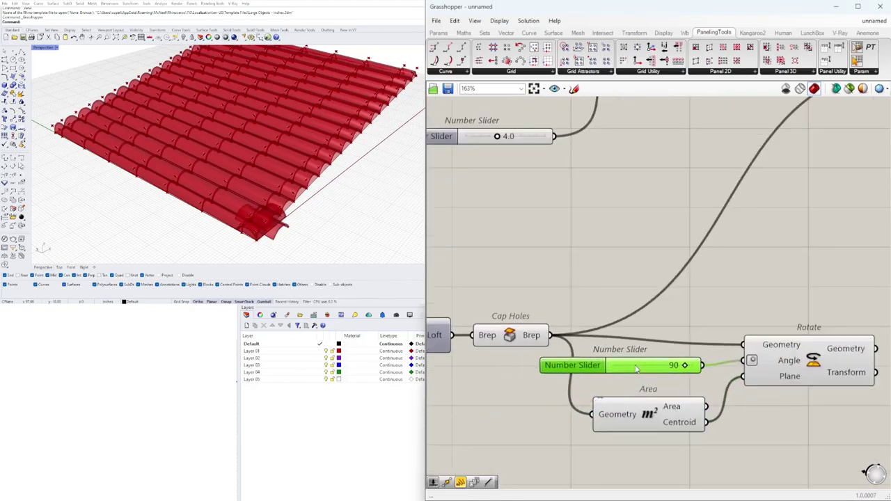
drag(637, 369, 657, 364)
drag(762, 352, 785, 341)
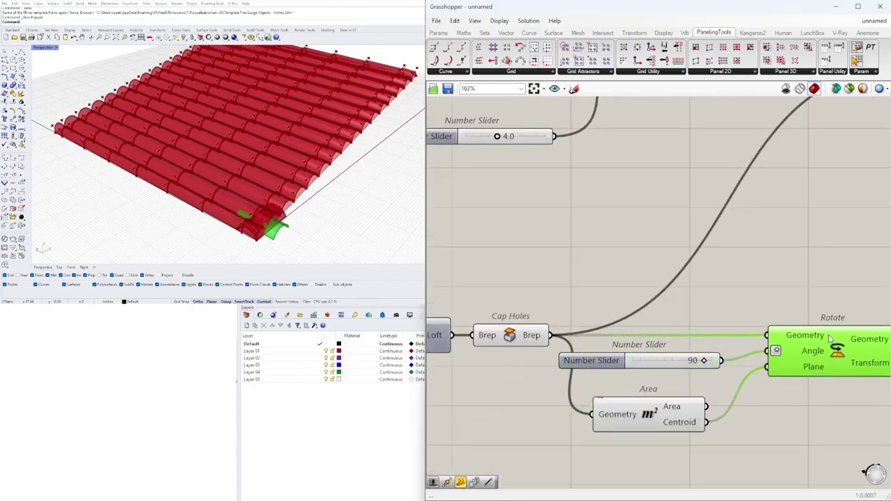
click(599, 363)
Step: Connect the rotated tile Geometry to the PatternObjects input of Morph 3D in place of the Cap Holes Brep
scroll(600, 363, down, 5)
scroll(766, 327, up, 3)
drag(681, 370, 685, 218)
click(717, 227)
scroll(717, 228, down, 4)
scroll(658, 270, up, 2)
right_drag(658, 270, 600, 311)
drag(673, 257, 826, 264)
Step: Rearrange the Area, angle slider and Rotate components after Cap Holes
click(581, 316)
right_drag(581, 316, 686, 267)
scroll(635, 354, up, 3)
right_drag(635, 354, 721, 347)
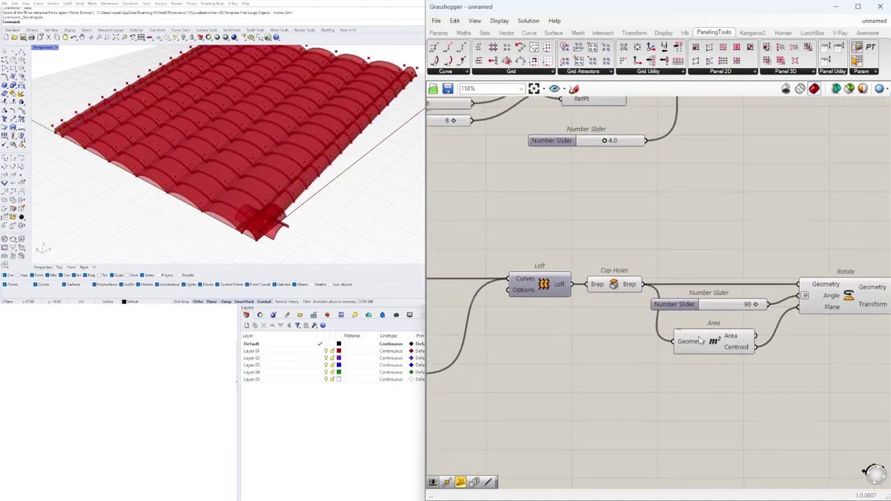
right_drag(732, 301, 643, 290)
drag(773, 284, 800, 282)
Step: Reconnect the slider of 8 to ULength and the slider of 18 to VLength, and tidy both beside Surface Domain Length
scroll(699, 238, down, 2)
right_drag(627, 203, 617, 312)
right_drag(773, 307, 455, 307)
click(671, 304)
scroll(671, 304, down, 4)
scroll(674, 296, up, 8)
drag(674, 296, 674, 353)
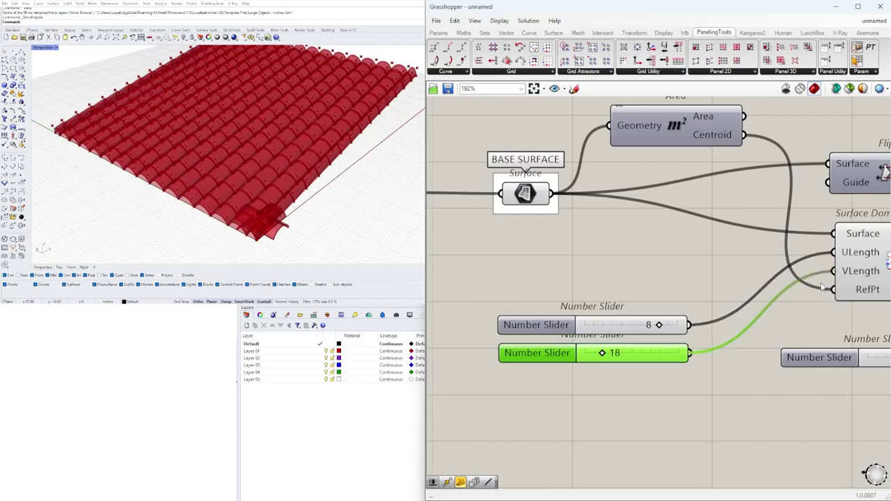
drag(732, 416, 539, 273)
right_drag(617, 348, 667, 282)
scroll(666, 282, up, 2)
drag(667, 282, 666, 298)
Step: Shift the 0.5 offset slider and its Unit Z slightly lower below Offset Curve
scroll(640, 340, down, 8)
right_drag(640, 341, 587, 264)
scroll(537, 376, down, 1)
right_drag(536, 376, 697, 315)
right_drag(501, 352, 821, 366)
scroll(633, 370, up, 2)
scroll(863, 402, up, 2)
drag(822, 394, 578, 341)
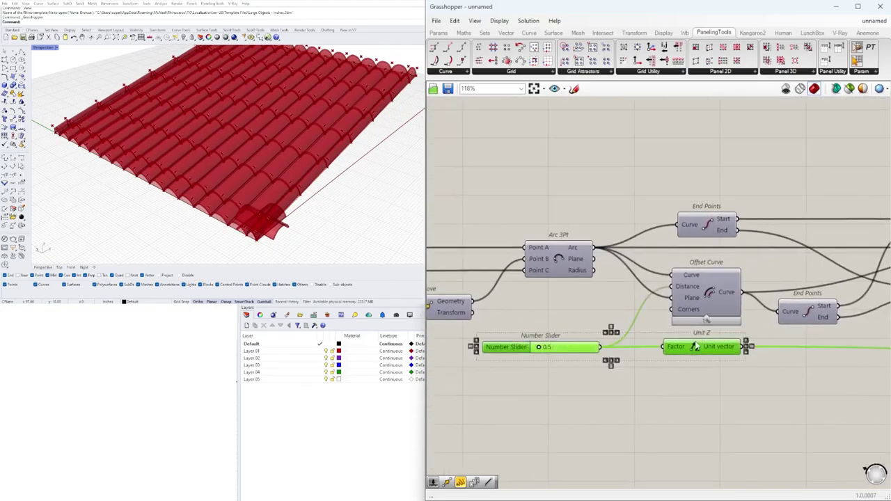
drag(685, 347, 685, 356)
Step: Examine the tiled roof from the front and review the grid and tile components of the definition
click(626, 404)
scroll(299, 147, down, 5)
scroll(209, 174, up, 4)
right_drag(230, 202, 404, 203)
scroll(129, 222, down, 3)
scroll(814, 308, down, 2)
right_drag(815, 309, 446, 314)
scroll(446, 315, down, 3)
scroll(536, 298, up, 4)
right_drag(780, 293, 699, 375)
scroll(536, 299, down, 1)
right_drag(509, 230, 622, 223)
scroll(621, 223, up, 1)
right_drag(706, 238, 676, 257)
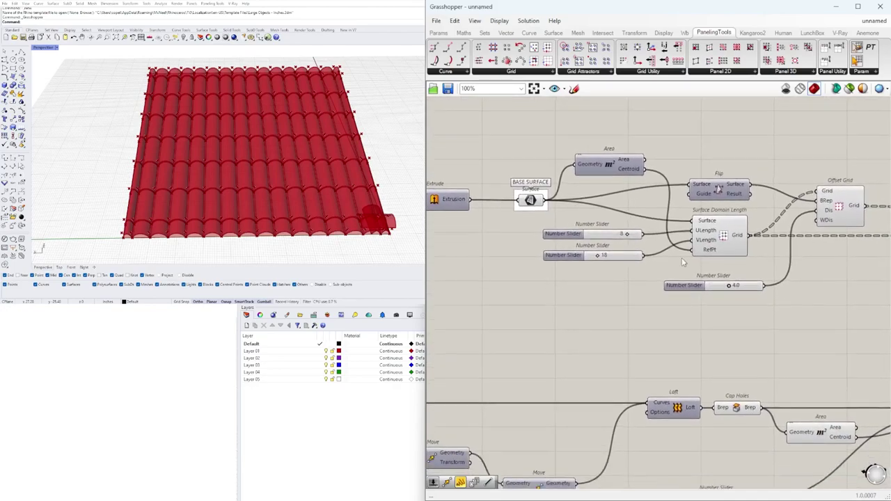
Step: Insert a relay after the BASE SURFACE parameter and shift the components that build the surface further away from it
right_drag(316, 146, 236, 132)
scroll(801, 262, down, 5)
right_drag(801, 261, 673, 222)
scroll(573, 255, up, 3)
click(715, 322)
right_drag(649, 265, 731, 259)
scroll(480, 174, up, 2)
right_drag(480, 174, 668, 218)
right_drag(602, 247, 754, 283)
scroll(754, 283, down, 5)
drag(757, 287, 533, 226)
click(732, 287)
scroll(779, 270, up, 5)
drag(706, 242, 616, 268)
scroll(780, 268, up, 2)
Step: Group the components that construct the base surface and label the group BASE SURFACE - PARAMETRIC
click(620, 307)
scroll(620, 308, down, 3)
right_drag(452, 307, 704, 289)
scroll(704, 289, down, 2)
right_drag(871, 308, 759, 311)
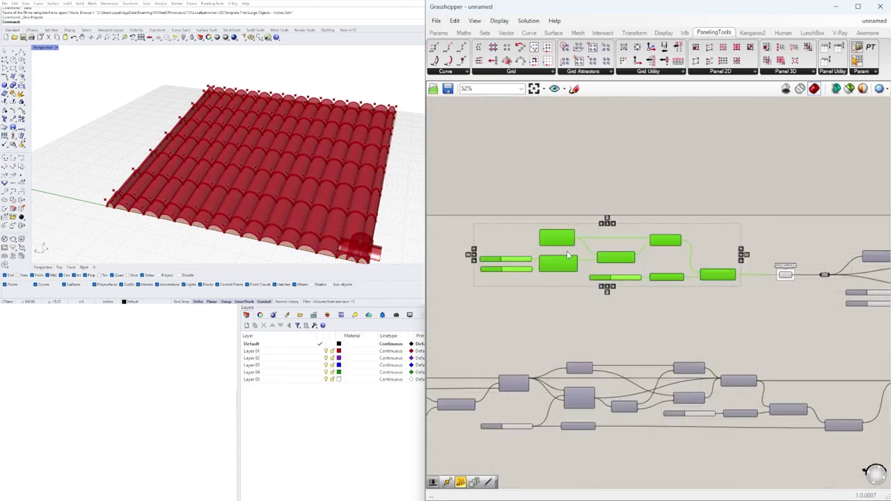
key(ctrl+g)
scroll(614, 227, up, 3)
right_click(617, 228)
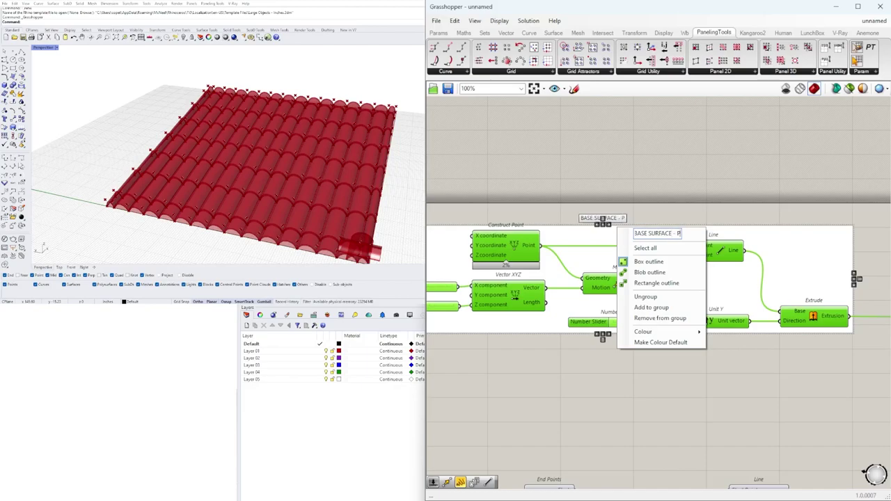
click(794, 218)
Step: Rename the group around the Surface parameter to BASE SURFACE - SET ONE SURFACE
right_drag(874, 307, 599, 325)
scroll(599, 325, up, 3)
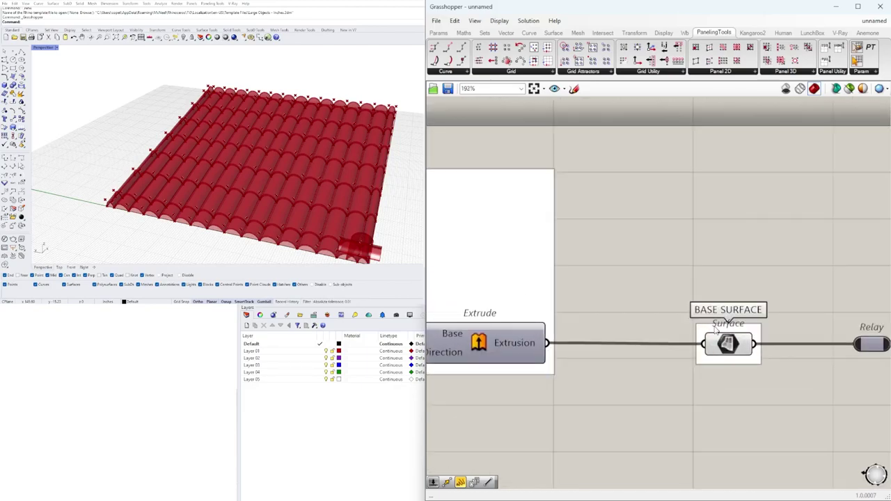
right_click(716, 327)
text(ACE)
key(Return)
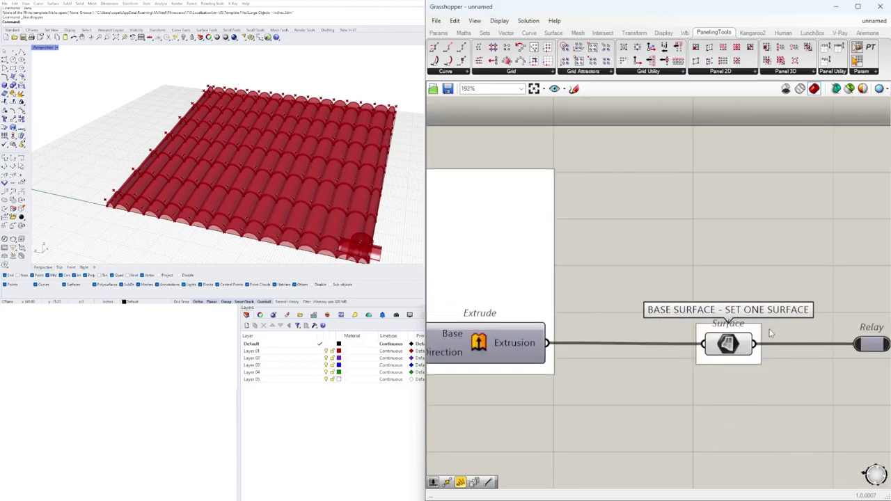
Step: Rename the ULength slider DIVISION U and the VLength slider DIVISOIN V
scroll(695, 297, down, 4)
scroll(766, 369, up, 4)
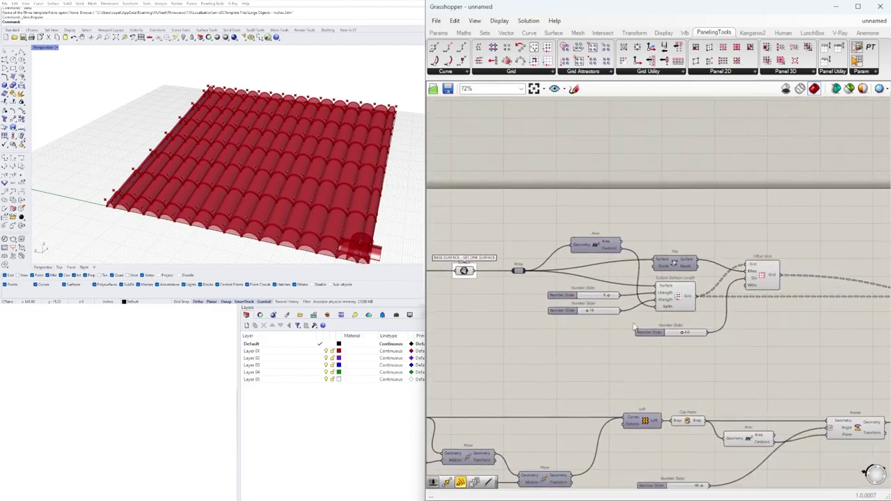
right_click(572, 294)
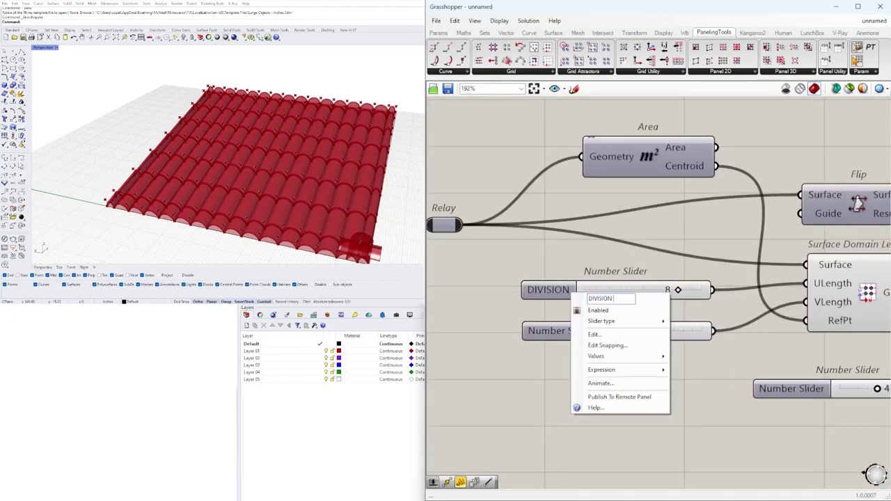
text(DIVISION U)
key(Return)
right_click(544, 329)
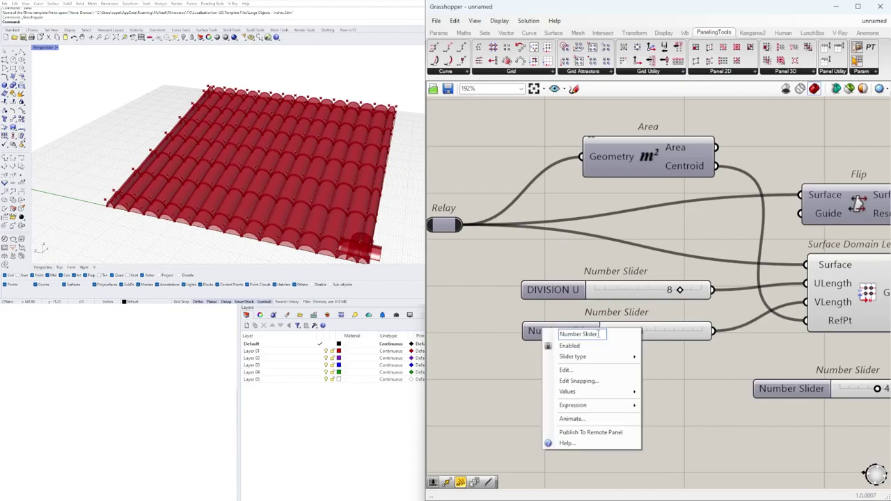
text(DIVISOIN V)
key(Return)
scroll(572, 323, down, 3)
Step: Rename the slider feeding the Offset Grid distance DEPTH
right_drag(799, 322, 758, 335)
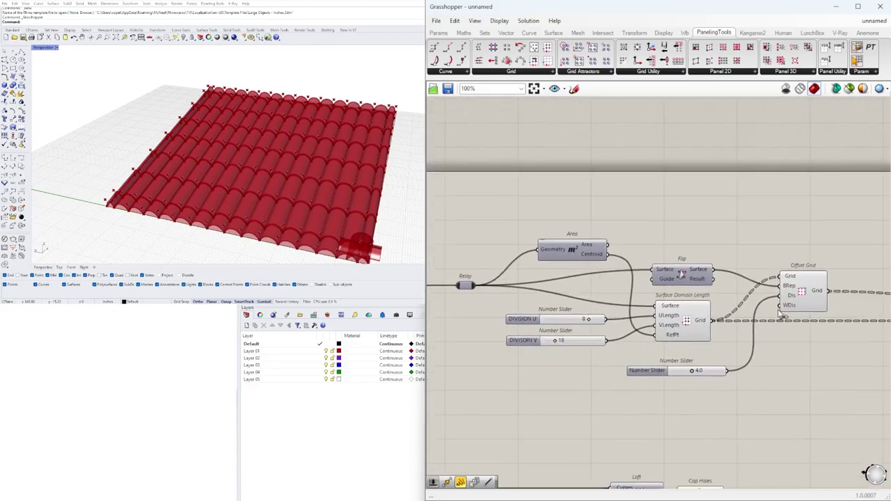
click(799, 303)
right_click(640, 372)
text(DEPTH)
key(Return)
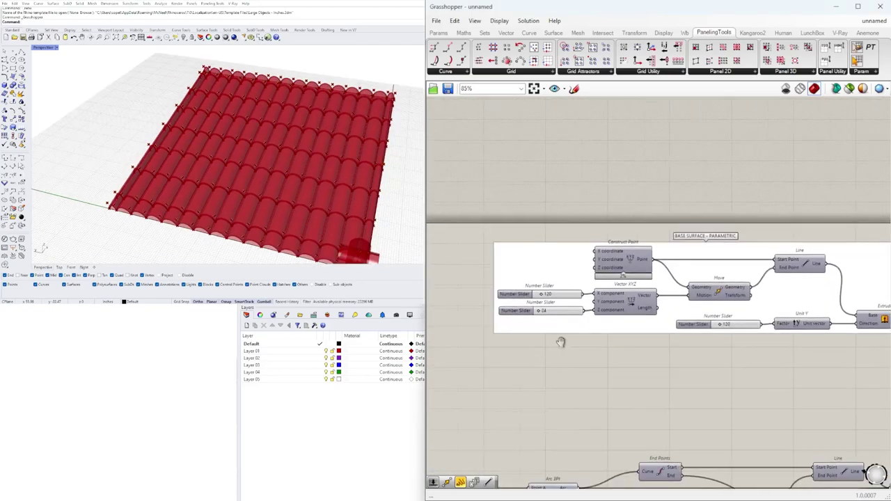
Step: Set the base surface's X component slider to 147 and adjust the slider feeding its Unit Y extrusion vector
scroll(542, 322, up, 6)
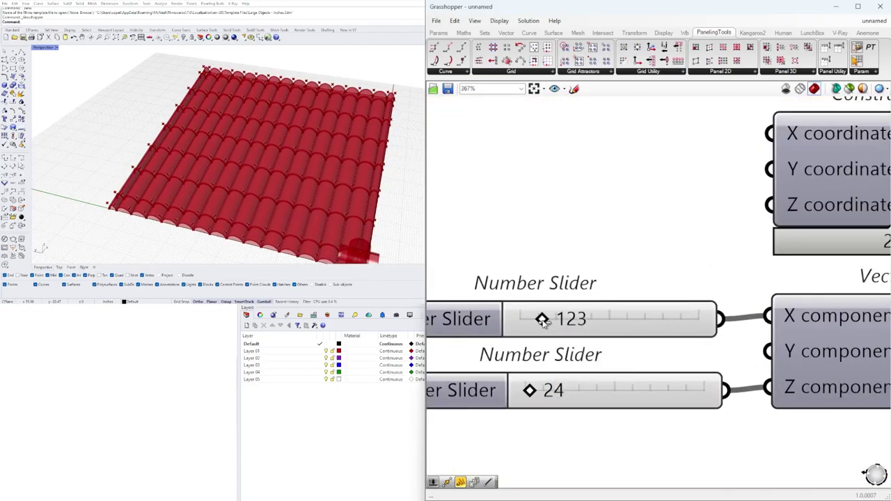
drag(544, 321, 546, 323)
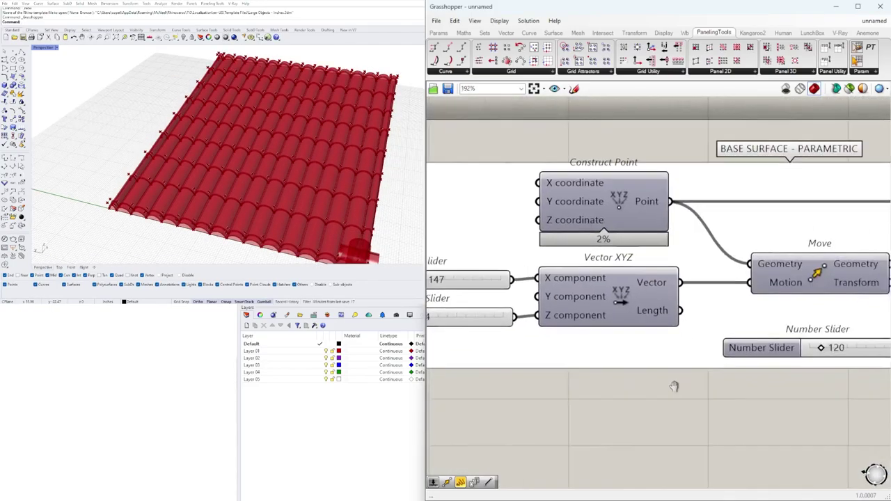
scroll(606, 356, up, 5)
drag(609, 355, 605, 358)
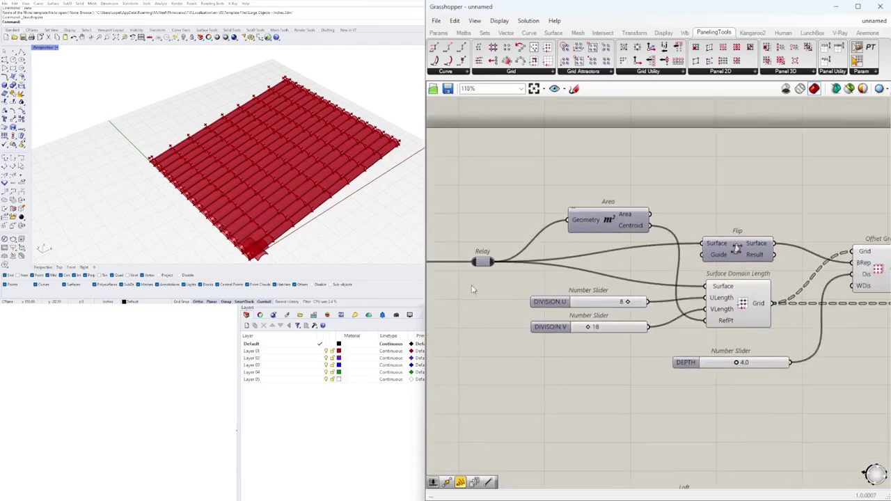
Step: Review the grid components and nudge the Morph 3D component slightly lower beside the Offset Grid output
scroll(478, 276, down, 5)
scroll(754, 278, up, 3)
right_drag(866, 278, 751, 279)
scroll(829, 294, down, 3)
drag(571, 233, 792, 313)
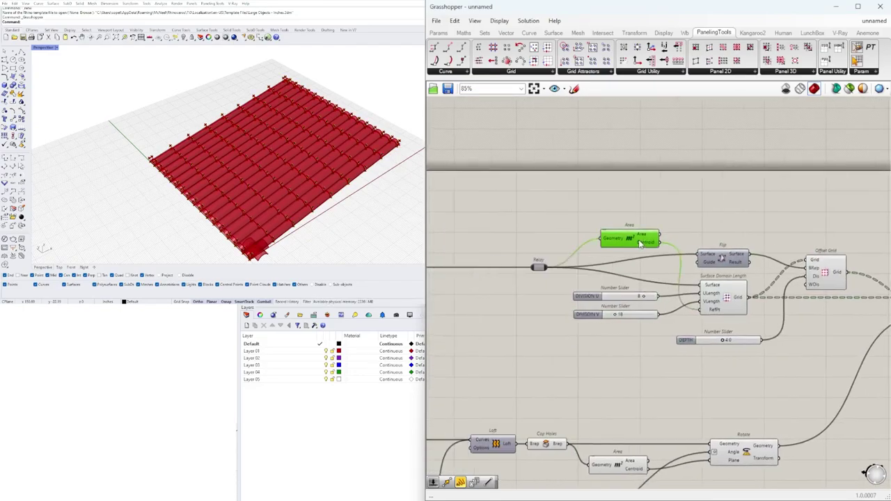
click(776, 234)
right_drag(777, 254, 664, 257)
scroll(663, 257, down, 2)
drag(862, 332, 857, 358)
drag(708, 283, 775, 304)
right_drag(775, 304, 688, 301)
Step: Add a Geometry parameter beside Morph 3D and connect the Objects output to it
double_click(766, 286)
text(geo)
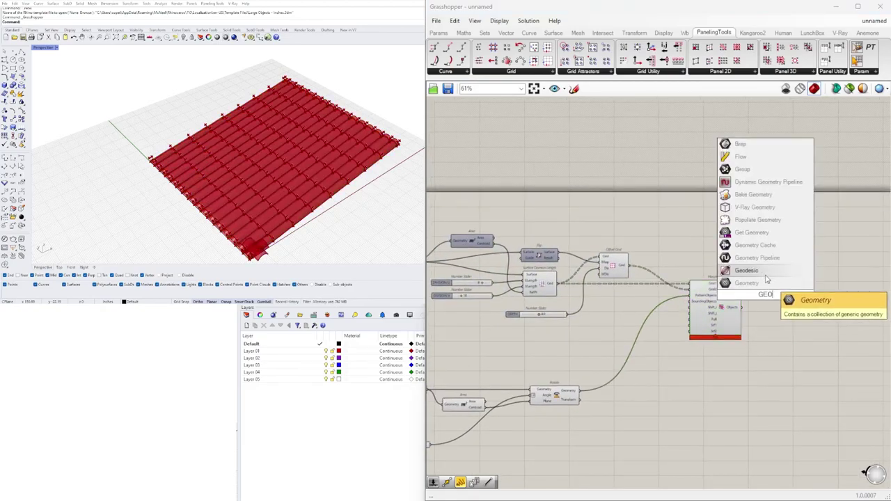
click(768, 284)
scroll(743, 292, up, 3)
drag(743, 316, 766, 295)
drag(779, 295, 801, 317)
Step: Turn off the preview of the Morph 3D component
click(766, 283)
click(717, 296)
middle_click(715, 233)
click(746, 201)
right_drag(743, 282, 723, 261)
Step: Group the Geometry parameter after Morph 3D and label the group ROOF TILES
click(780, 298)
key(ctrl+g)
right_click(794, 306)
scroll(779, 290, up, 4)
right_click(782, 287)
text(ROOF )
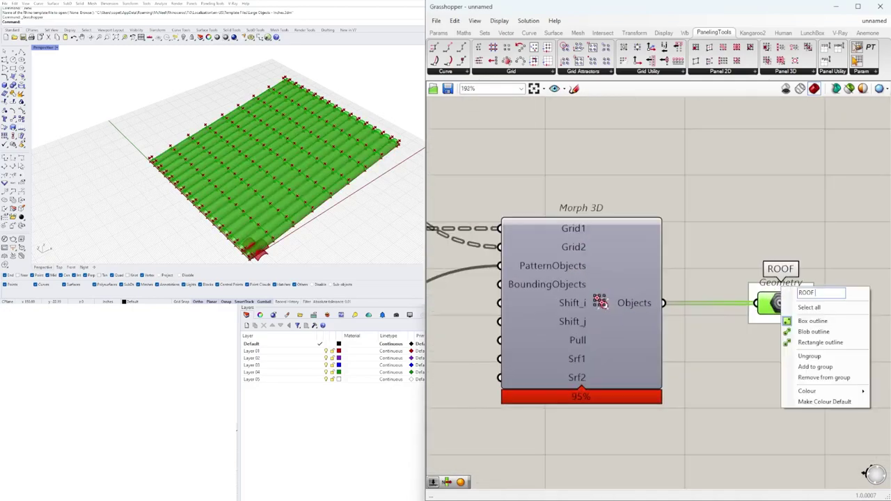
text(TILES)
click(779, 332)
scroll(778, 230, down, 5)
right_drag(688, 225, 792, 245)
scroll(766, 244, down, 3)
click(671, 340)
scroll(648, 341, up, 3)
right_drag(679, 372, 739, 354)
drag(735, 357, 604, 306)
click(679, 366)
scroll(679, 358, down, 4)
right_drag(836, 296, 651, 234)
Step: Add ARRAY to the label of the ROOF TILES group
scroll(677, 224, up, 8)
click(676, 225)
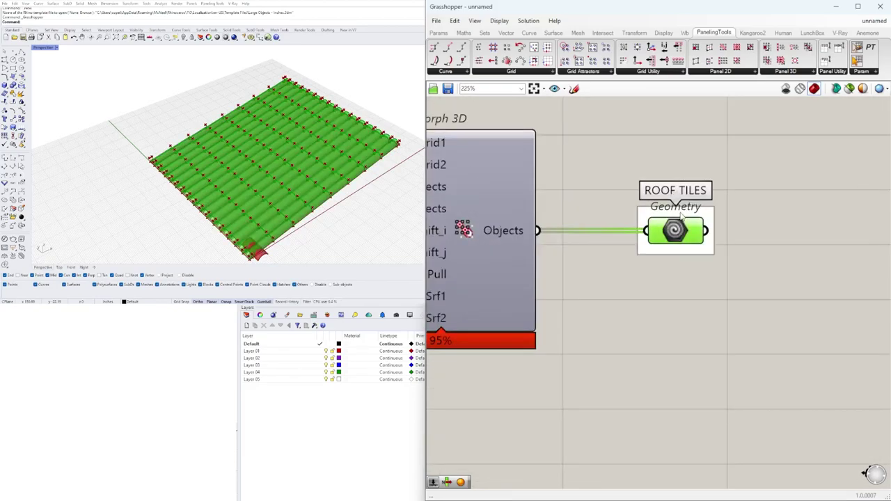
right_click(681, 215)
text(ARRAY)
key(Return)
Step: Group all components of the single tile, from Construct Point to Rotate, and label the group ROOF TILE DESIGN
scroll(595, 285, down, 10)
right_drag(465, 340, 775, 365)
drag(882, 381, 488, 321)
scroll(490, 322, up, 4)
scroll(510, 329, up, 5)
text(g)
scroll(587, 306, down, 6)
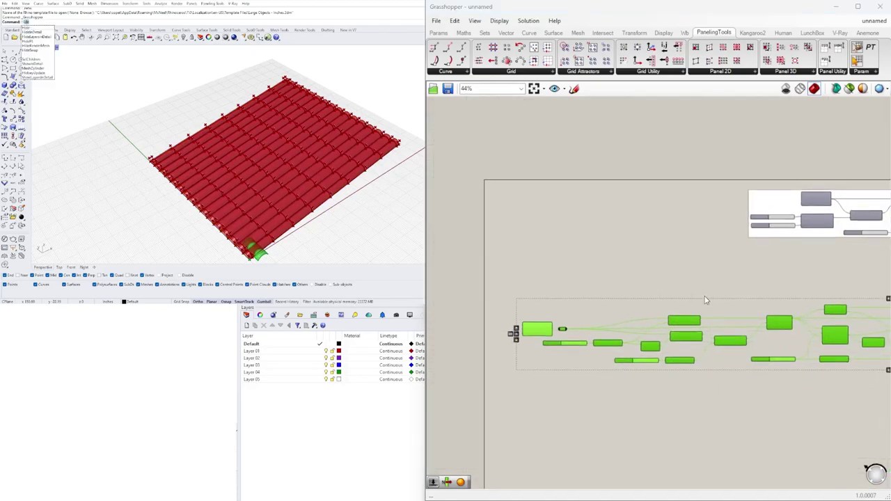
right_drag(850, 316, 722, 291)
key(ctrl+g)
scroll(686, 279, up, 3)
right_click(684, 279)
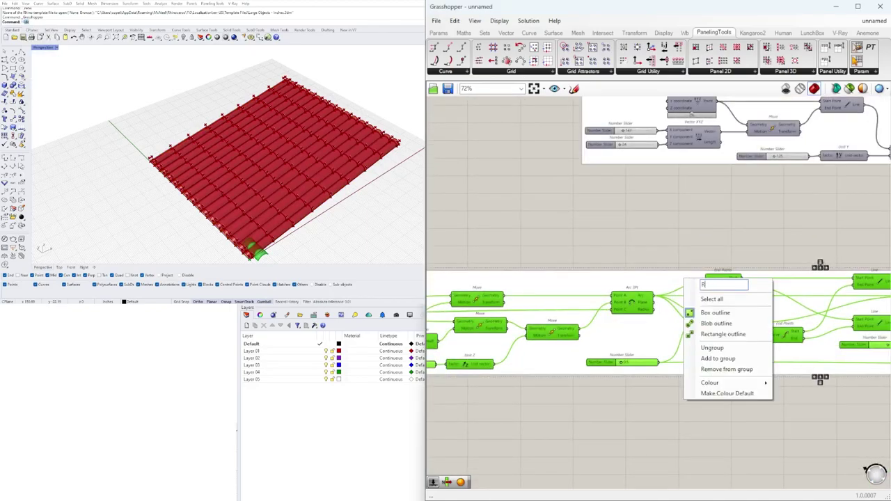
text(ROOF TILE UNIT)
key(Return)
click(480, 400)
Step: Set the slider below Division, which controls the tile arc's height, to 1.6 and inspect the roof edge
right_drag(453, 390, 669, 349)
scroll(355, 215, up, 7)
scroll(585, 306, up, 7)
right_drag(585, 306, 521, 279)
scroll(674, 349, up, 6)
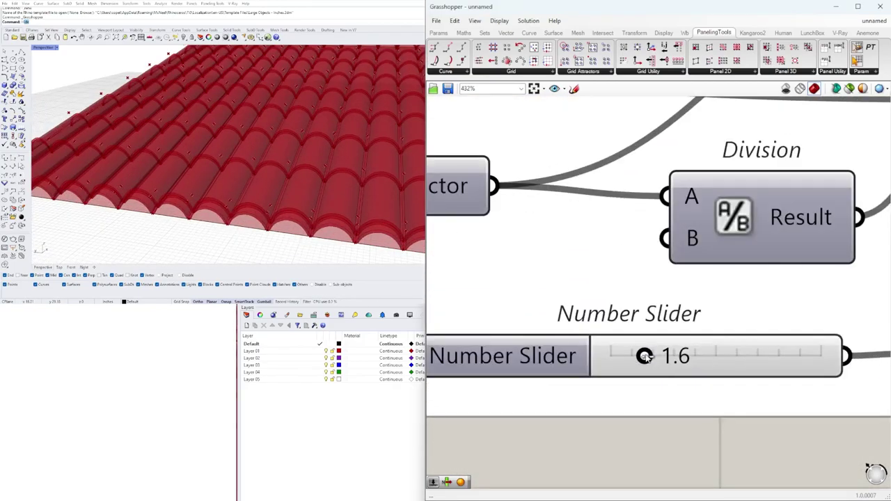
scroll(284, 174, down, 8)
right_drag(241, 167, 303, 159)
scroll(172, 195, up, 8)
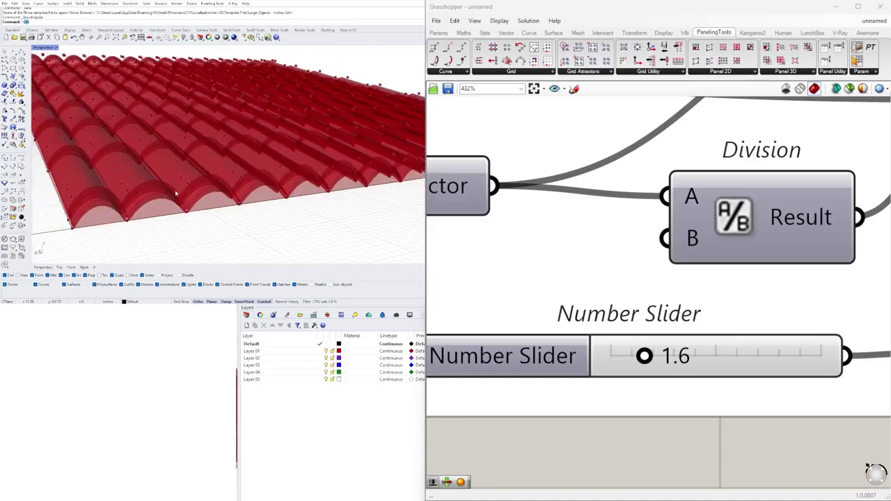
Step: Set the slider feeding Offset Curve's distance to 1.0 and inspect the thicker tiles on the roof
scroll(697, 310, down, 6)
right_drag(811, 322, 605, 310)
scroll(605, 309, down, 1)
right_drag(835, 311, 645, 338)
scroll(645, 337, up, 3)
double_click(649, 338)
right_drag(211, 220, 262, 195)
scroll(185, 190, up, 5)
scroll(203, 188, down, 5)
scroll(263, 195, down, 8)
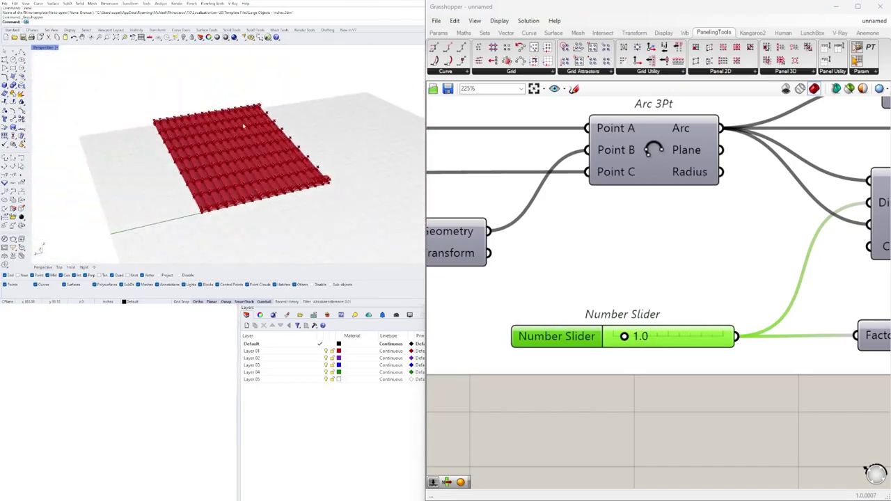
scroll(243, 125, up, 5)
Step: Rename the slider of 8 that feeds Unit Y at the start of the tile definition
scroll(687, 275, down, 3)
right_drag(553, 377, 669, 392)
scroll(593, 373, down, 3)
right_drag(505, 352, 650, 331)
scroll(649, 327, up, 4)
right_click(545, 307)
right_drag(314, 181, 240, 167)
scroll(268, 160, up, 5)
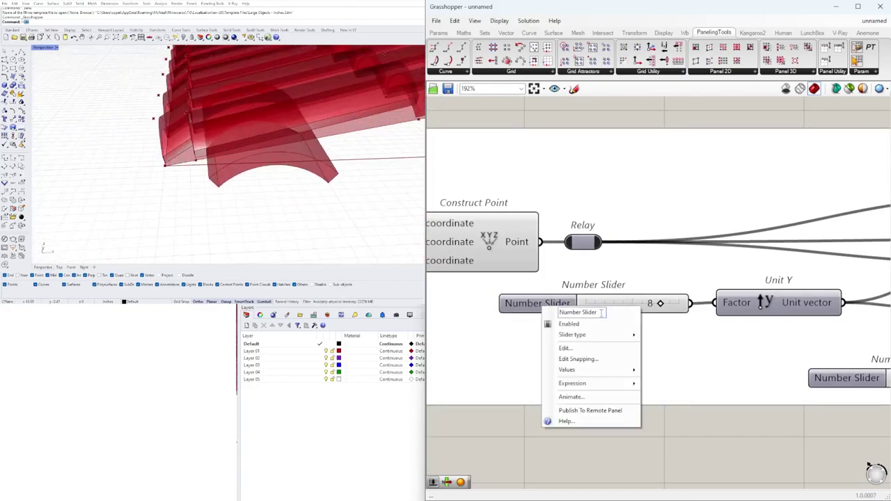
key(Return)
Step: Rename the slider controlling the tile arc's rise HEIGHT
scroll(860, 347, down, 2)
right_drag(861, 347, 619, 331)
right_click(626, 353)
text(HEIGHT)
key(Return)
Step: Rename the slider that feeds the tile's Offset Curve distance and Unit Z DEPTH
scroll(759, 342, down, 4)
right_drag(754, 342, 502, 336)
scroll(658, 339, up, 4)
right_click(658, 340)
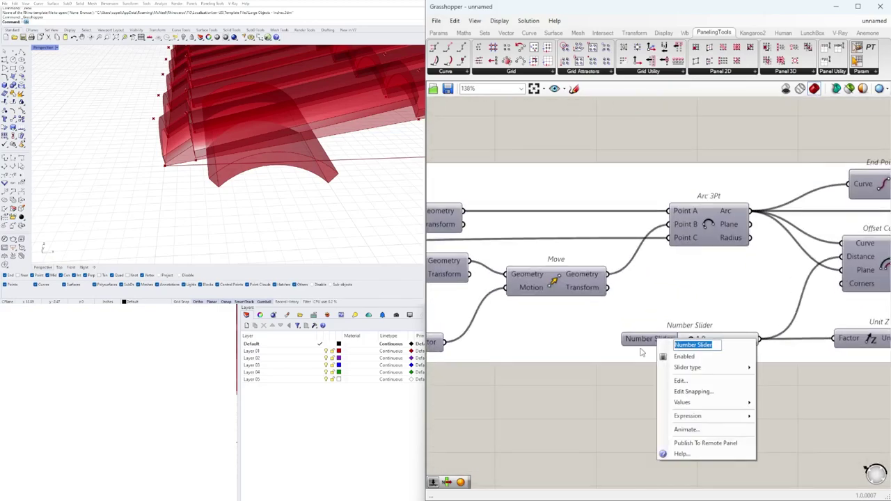
text(DEPTH)
key(Return)
Step: Rename the slider feeding Unit X after the tile's Join Curves component LENGTH
scroll(642, 352, down, 2)
right_drag(643, 352, 579, 366)
right_drag(840, 362, 562, 358)
scroll(562, 359, down, 3)
scroll(652, 335, up, 4)
right_click(634, 345)
right_click(647, 337)
text(LENG)
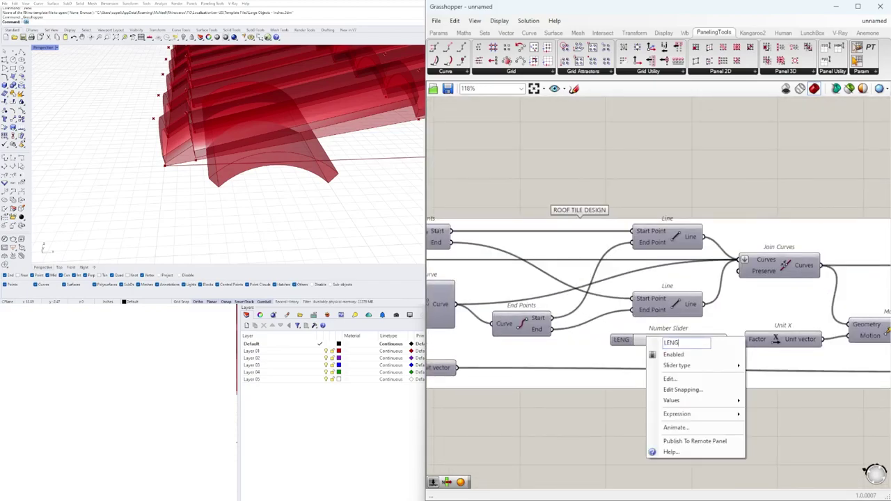
text(TH)
key(Return)
Step: Move the rotation angle slider of 90 above the Area component beside Rotate
scroll(632, 354, down, 2)
right_drag(631, 354, 869, 364)
click(690, 377)
scroll(703, 382, up, 2)
scroll(703, 384, down, 3)
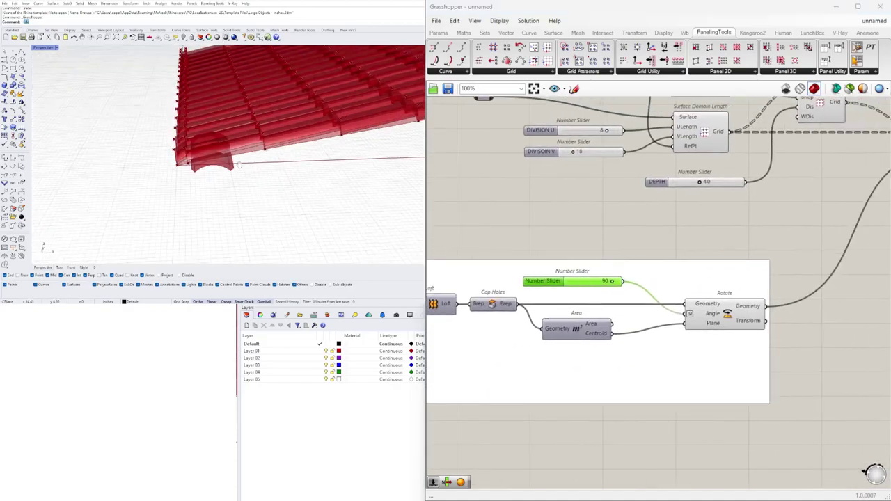
Step: Add a Value List above the rotation angle slider with the options NO ROTATE = 0 and ROTATE = 90
right_drag(238, 147, 326, 183)
scroll(613, 305, up, 3)
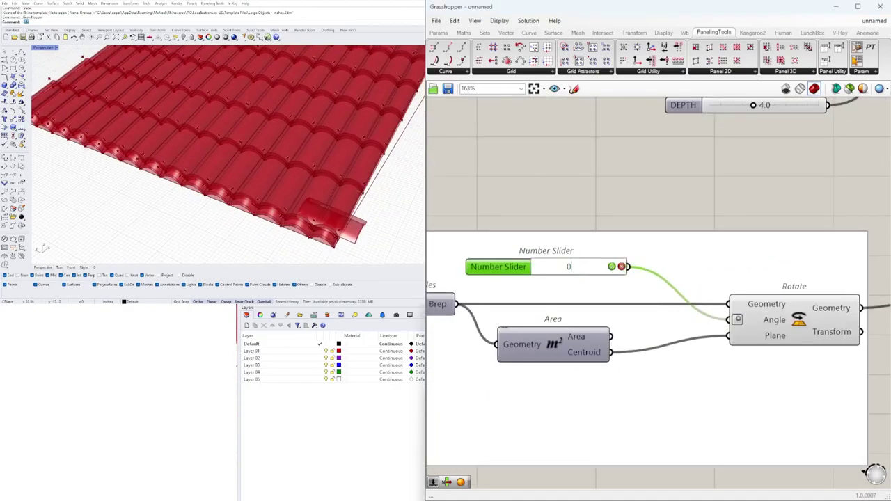
text(list)
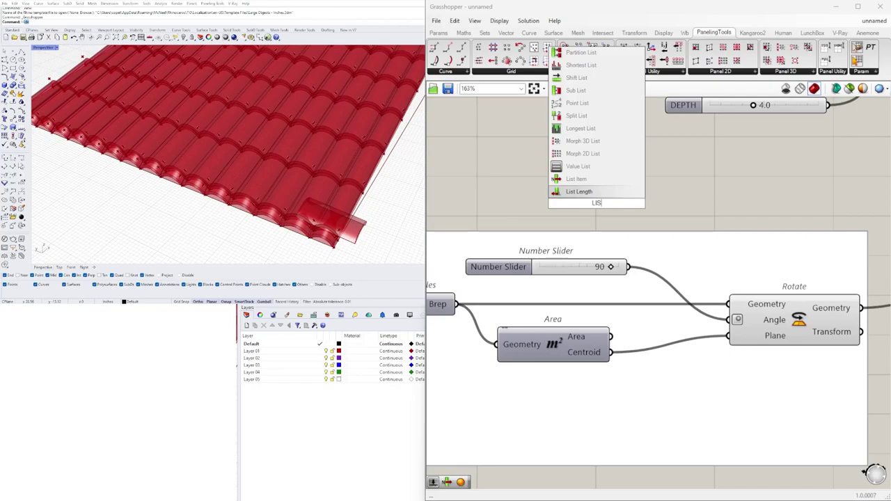
click(578, 168)
double_click(613, 204)
drag(541, 138, 693, 159)
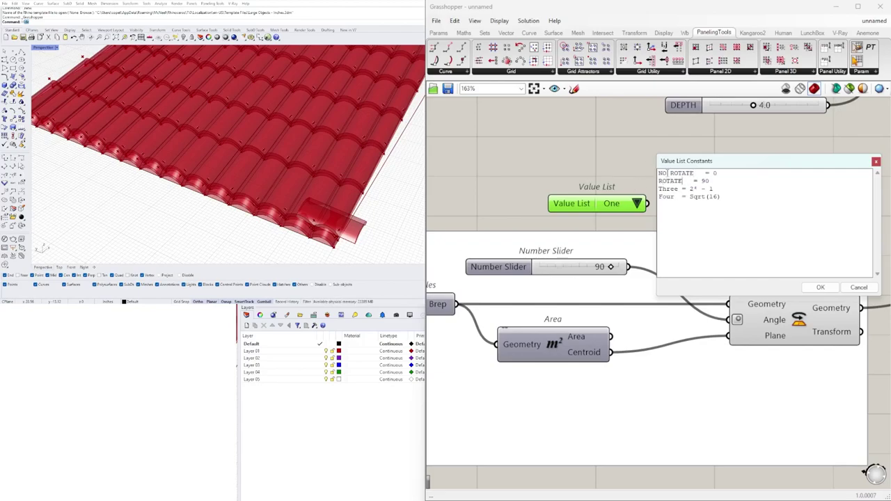
click(821, 288)
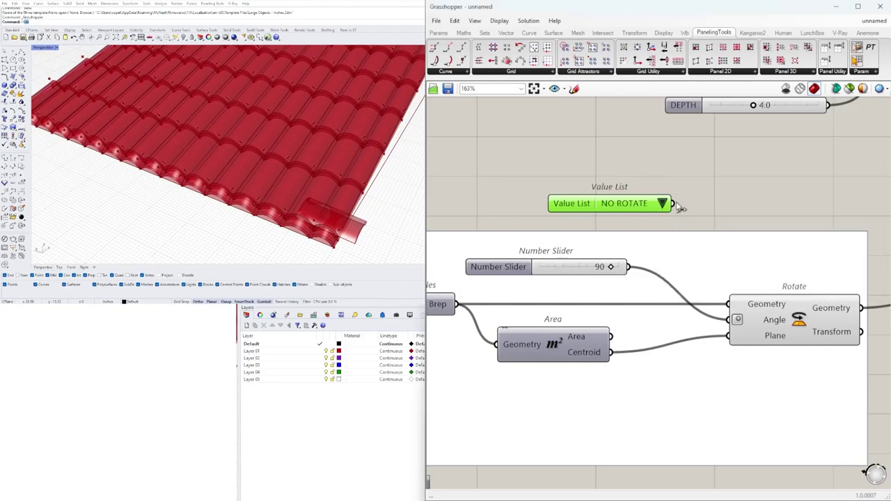
Step: Replace the rotation slider with the value list on Rotate's Angle input, choose ROTATE, and place it above the Area component
click(521, 270)
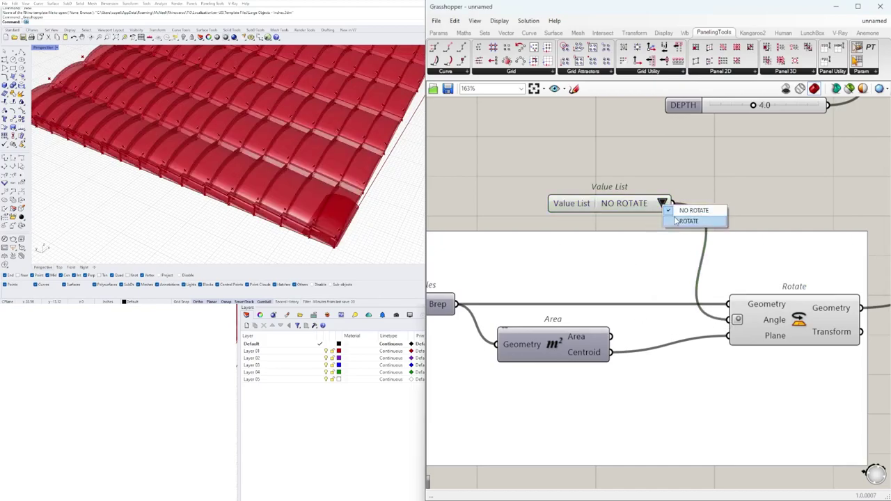
right_drag(188, 131, 291, 140)
drag(574, 203, 521, 276)
Step: Rename the value list feeding Rotate's Angle input ROTATION
right_click(718, 262)
click(751, 340)
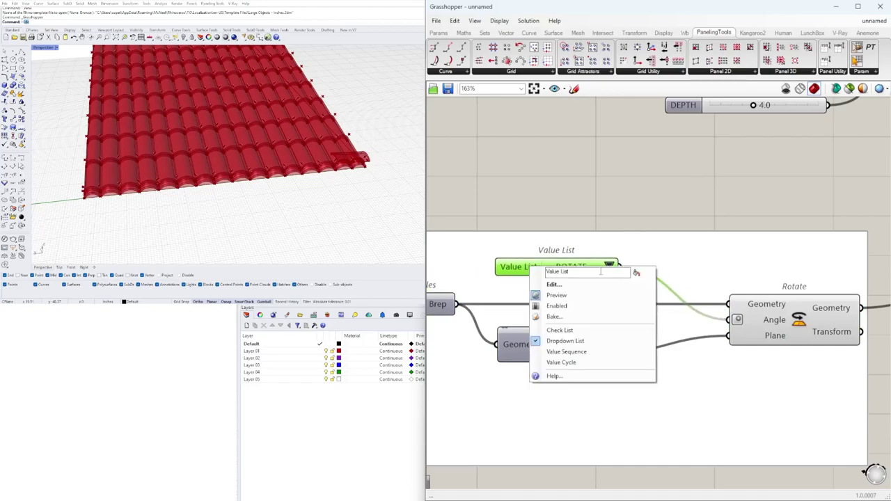
text(ROTATION)
key(Return)
click(739, 206)
Step: Group the base surface's grid components with their division and depth sliders and the component that morphs the tile onto them
scroll(763, 214, down, 5)
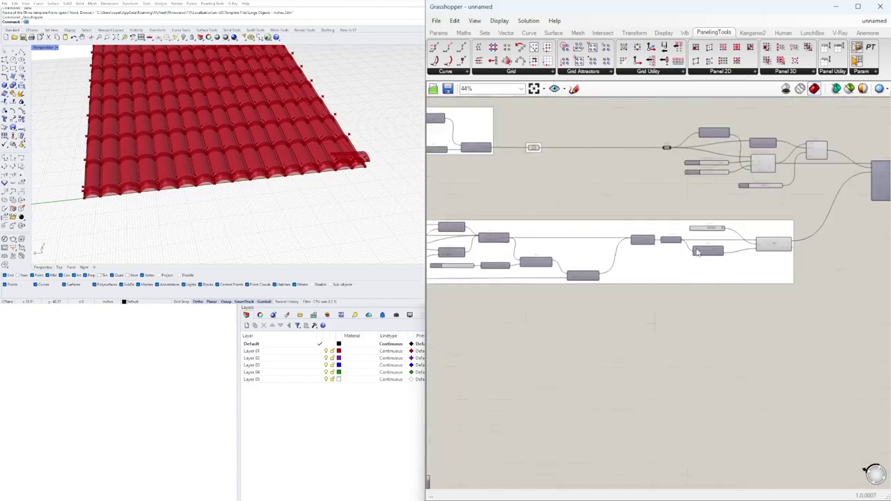
scroll(822, 132, up, 4)
scroll(785, 289, down, 6)
scroll(800, 271, up, 6)
scroll(806, 341, down, 1)
mouse_move(860, 337)
right_down()
mouse_move(717, 298)
mouse_move(826, 332)
right_up()
scroll(822, 319, down, 1)
mouse_move(806, 318)
mouse_down()
mouse_move(473, 189)
mouse_move(804, 300)
mouse_move(507, 209)
mouse_up()
scroll(805, 300, up, 1)
scroll(810, 320, down, 2)
key(ctrl+g)
right_drag(662, 243, 662, 239)
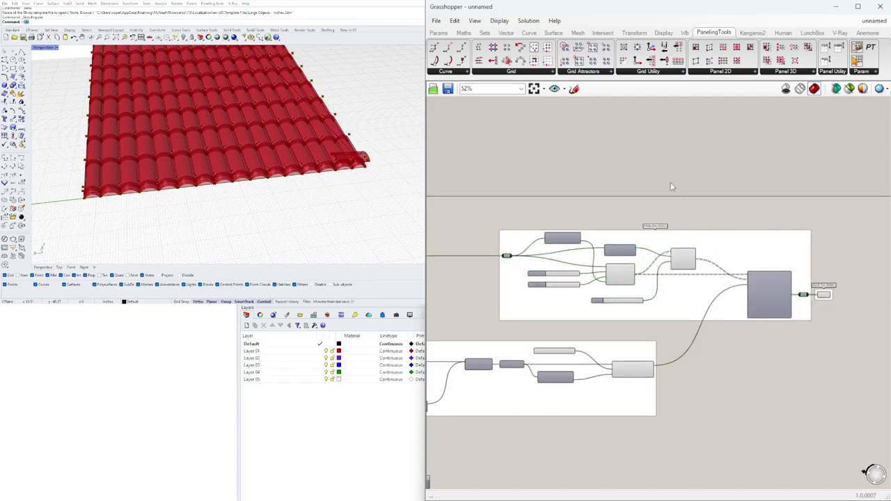
Step: Look over the base surface, roof tile design and tile array groups across the whole definition
right_drag(670, 242, 862, 237)
scroll(606, 328, up, 2)
scroll(460, 366, up, 3)
right_drag(460, 366, 573, 368)
scroll(573, 348, down, 3)
right_drag(801, 328, 620, 310)
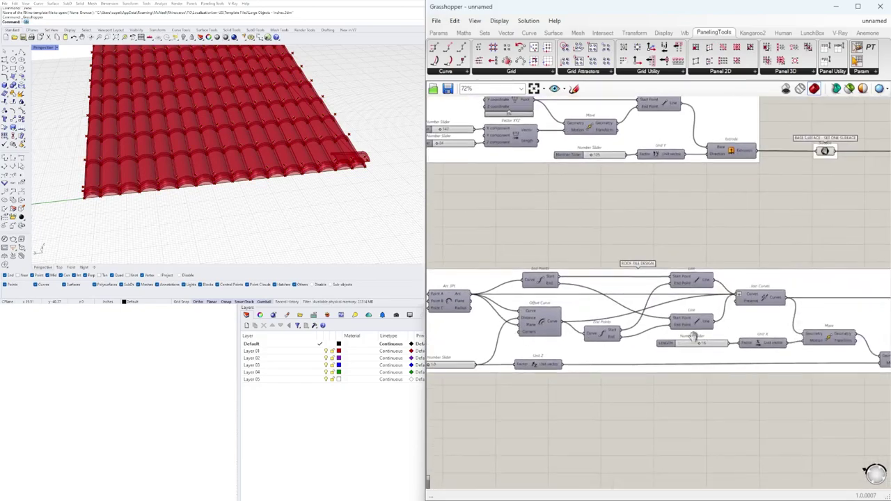
scroll(661, 301, down, 6)
key(ctrl+a)
right_drag(492, 221, 606, 251)
scroll(632, 262, down, 1)
click(592, 204)
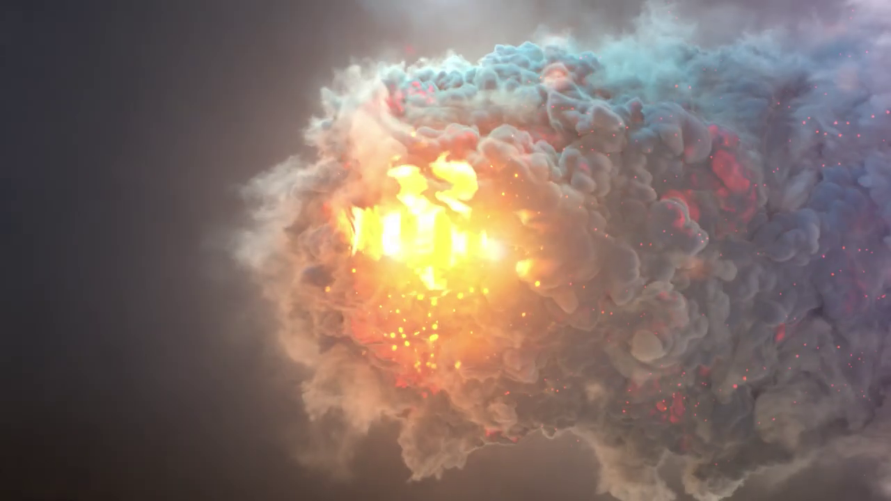